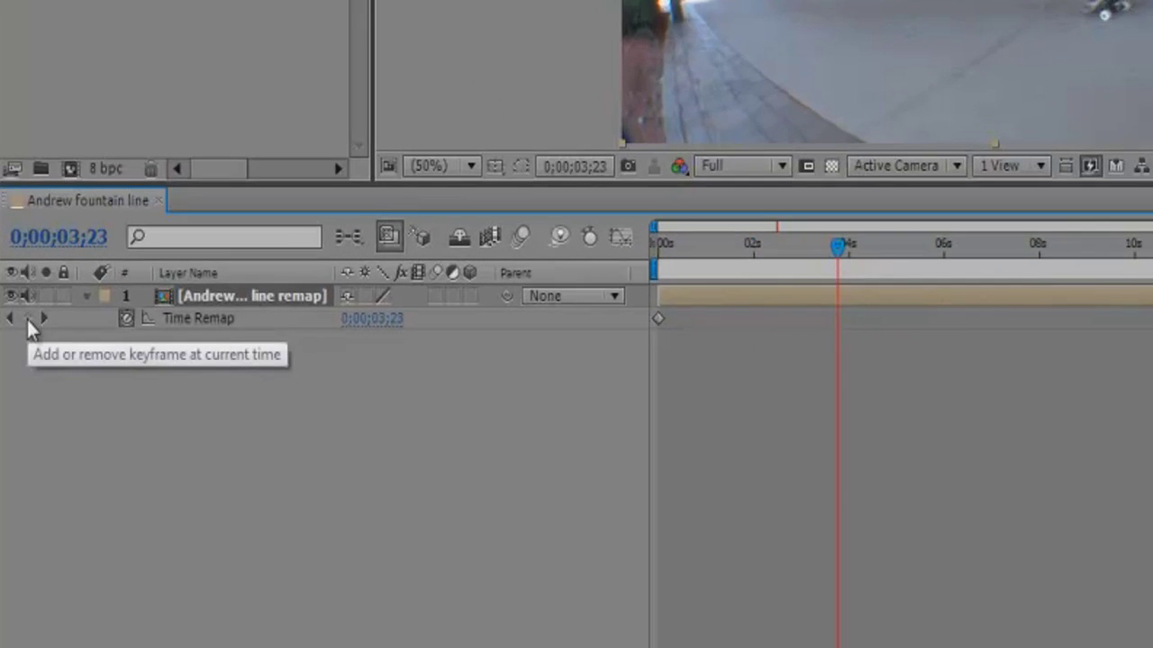
Step: Add Time Remap keyframes at 0;00;03;23 and 0;00;04;03, then return the playhead to 0;00;03;17
{"action": "left_click", "coordinate": [28, 320]}
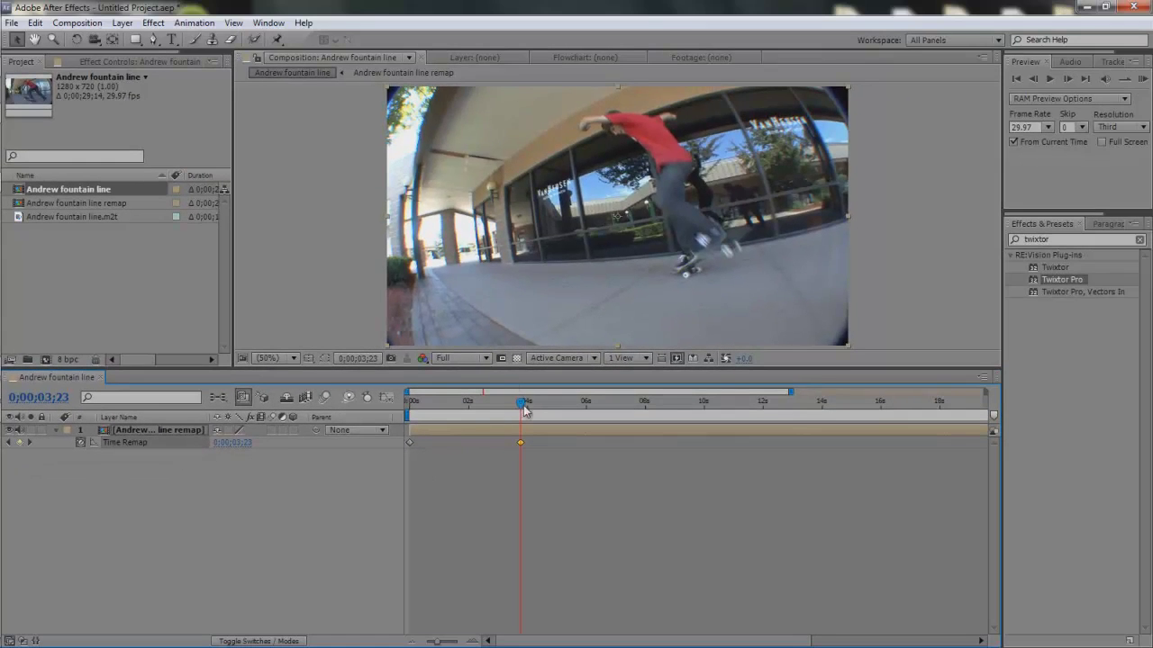
{"action": "left_click_drag", "start_coordinate": [524, 407], "coordinate": [530, 407]}
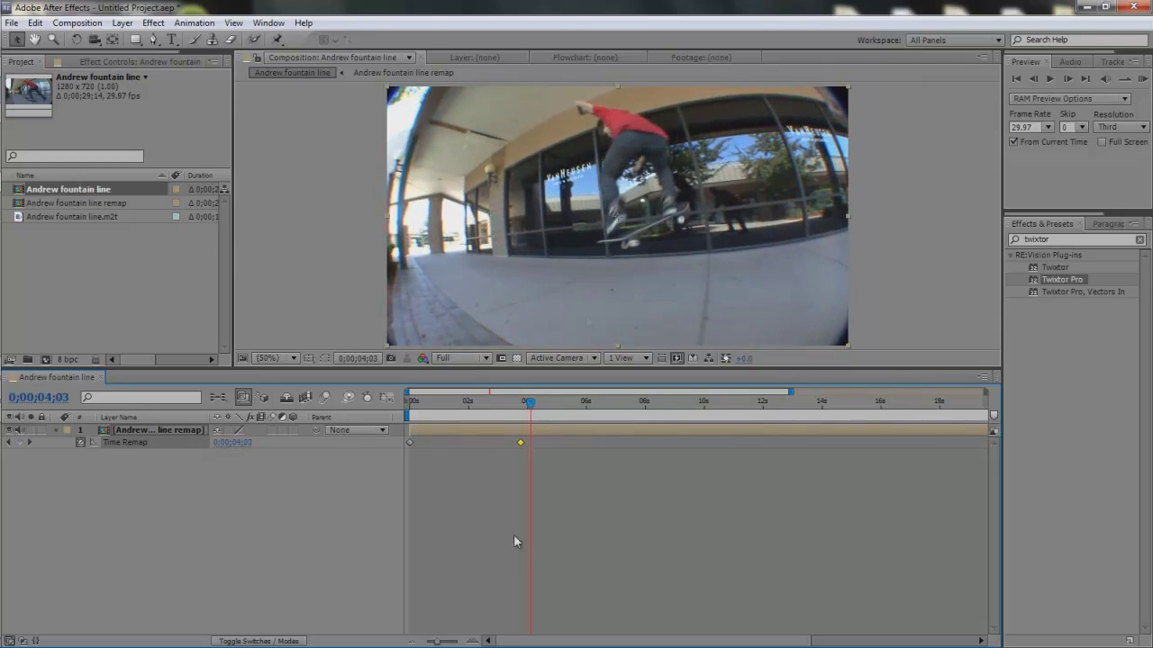
{"action": "left_click", "coordinate": [21, 443]}
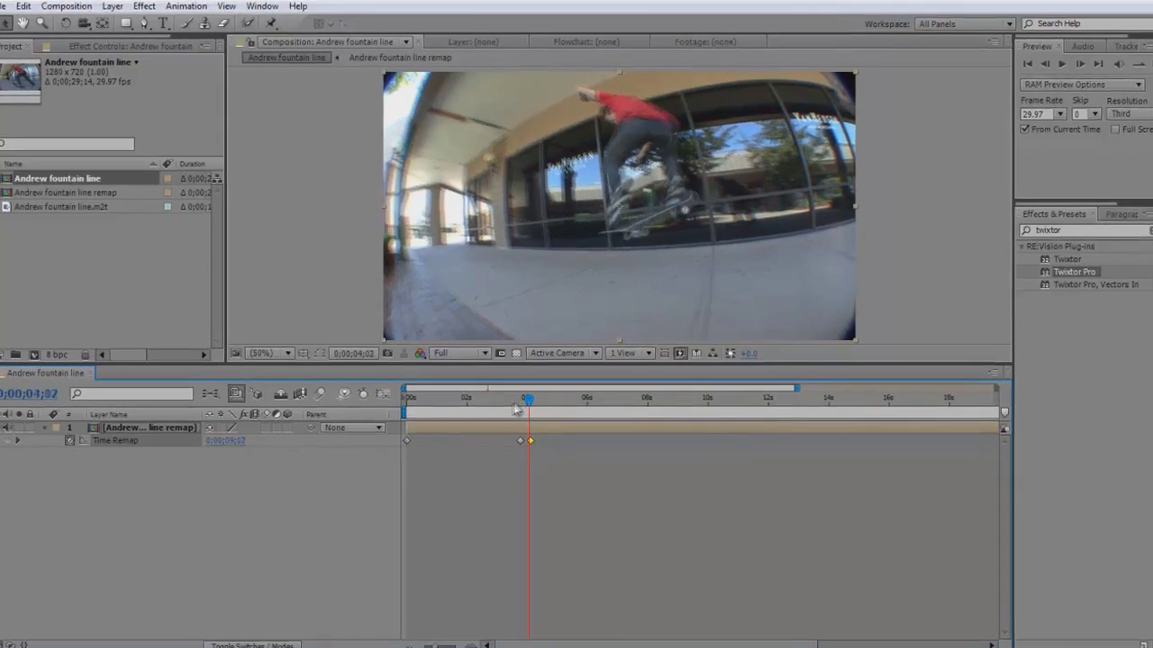
{"action": "left_click_drag", "start_coordinate": [530, 420], "coordinate": [515, 421]}
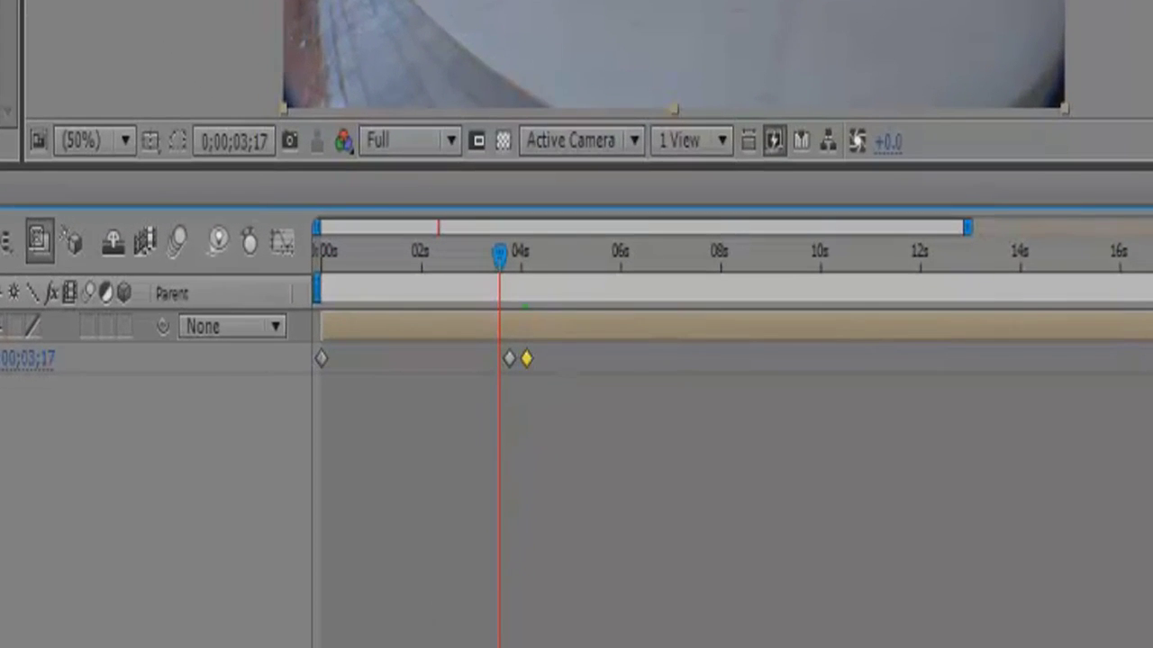
{"action": "key", "text": "="}
{"action": "key", "text": "="}
{"action": "key", "text": "="}
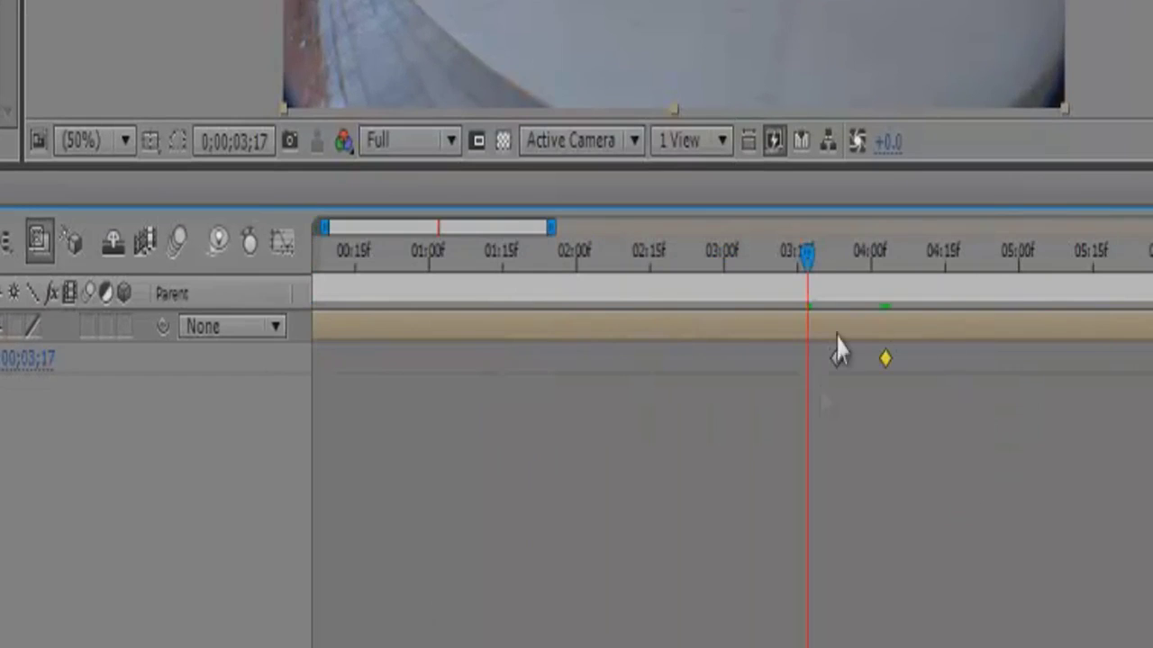
{"action": "left_click", "coordinate": [836, 360]}
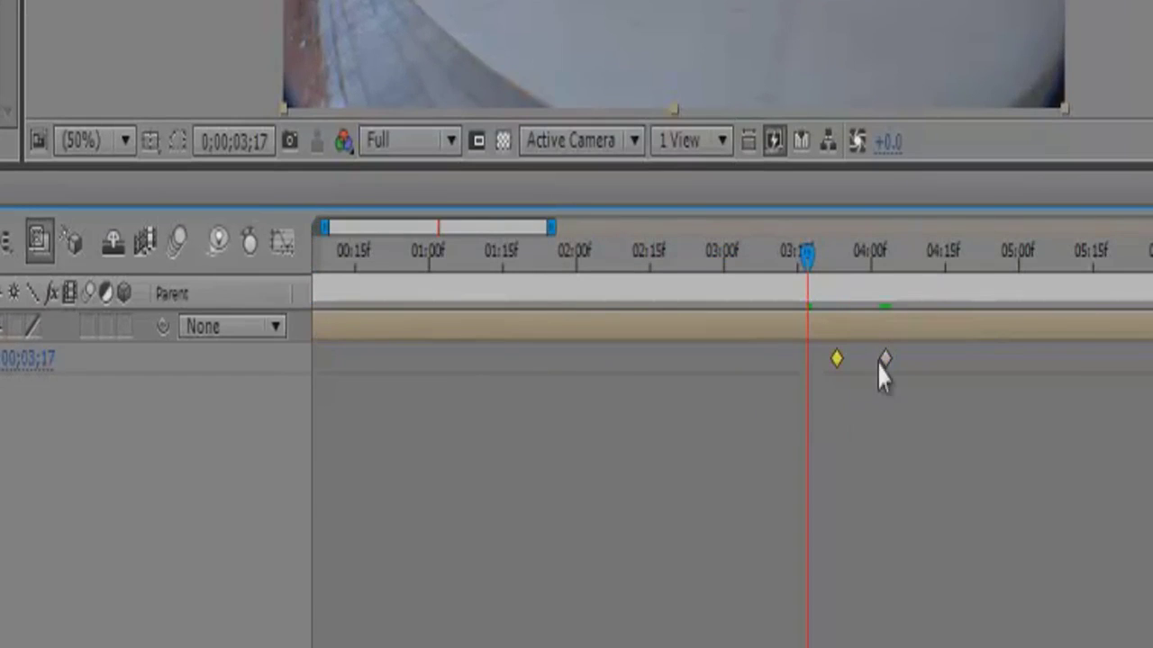
{"action": "left_click", "coordinate": [885, 359]}
{"action": "key", "text": "minus"}
{"action": "key", "text": "minus"}
{"action": "key", "text": "minus"}
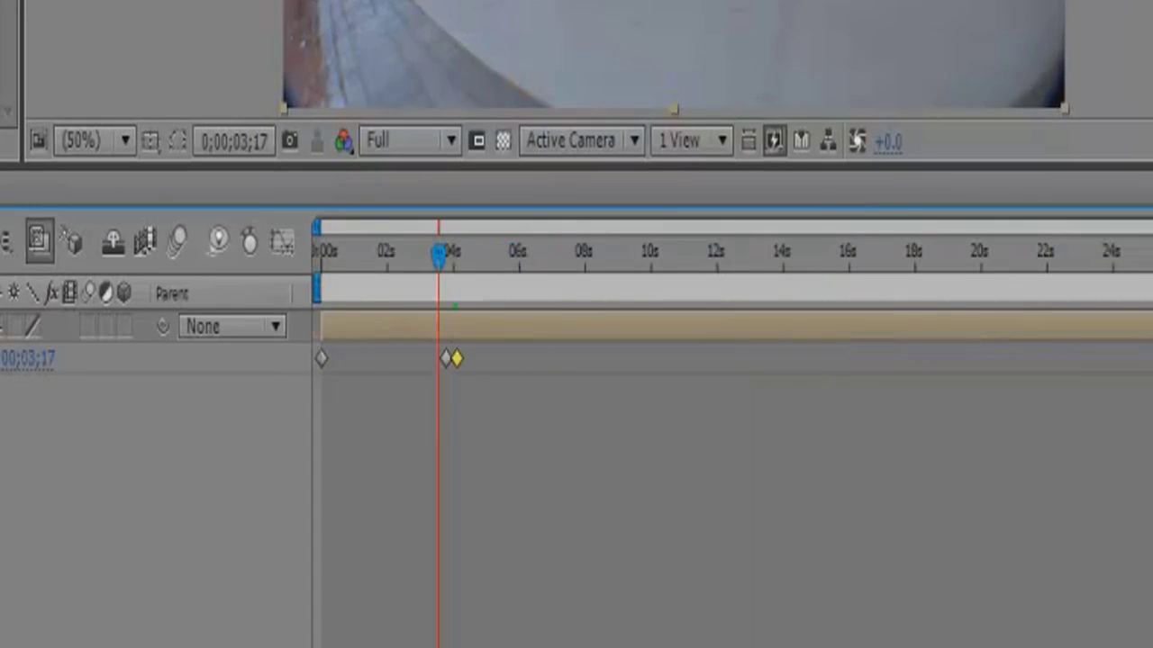
{"action": "key", "text": "="}
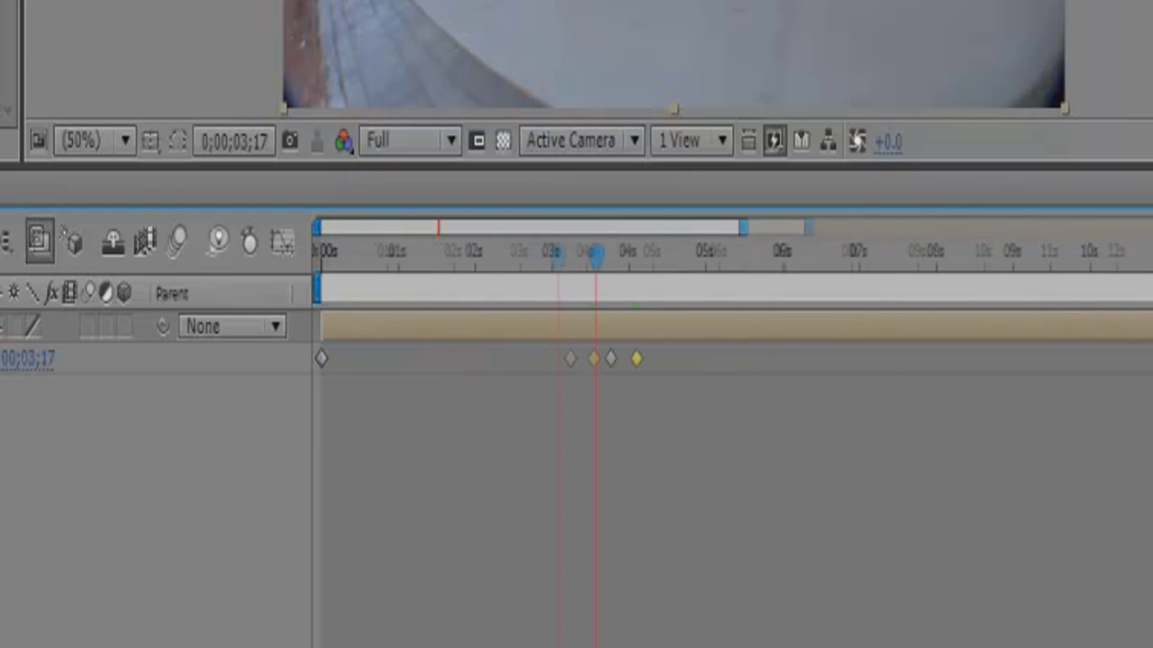
{"action": "left_click", "coordinate": [322, 360]}
{"action": "left_click", "coordinate": [636, 360]}
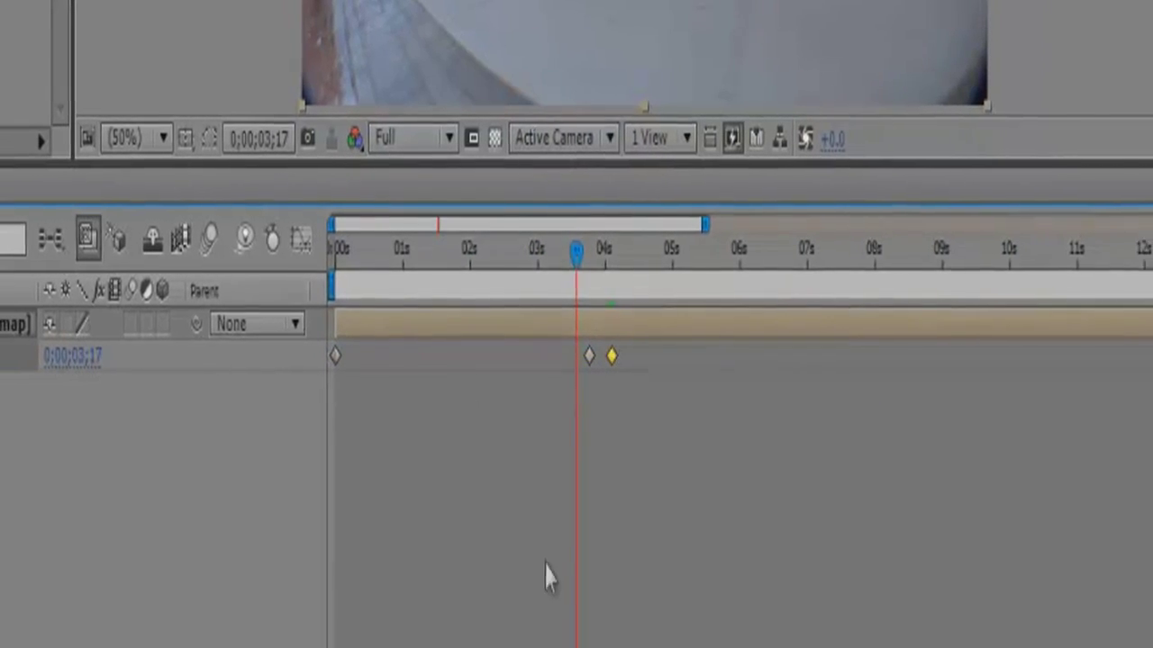
{"action": "key", "text": "-"}
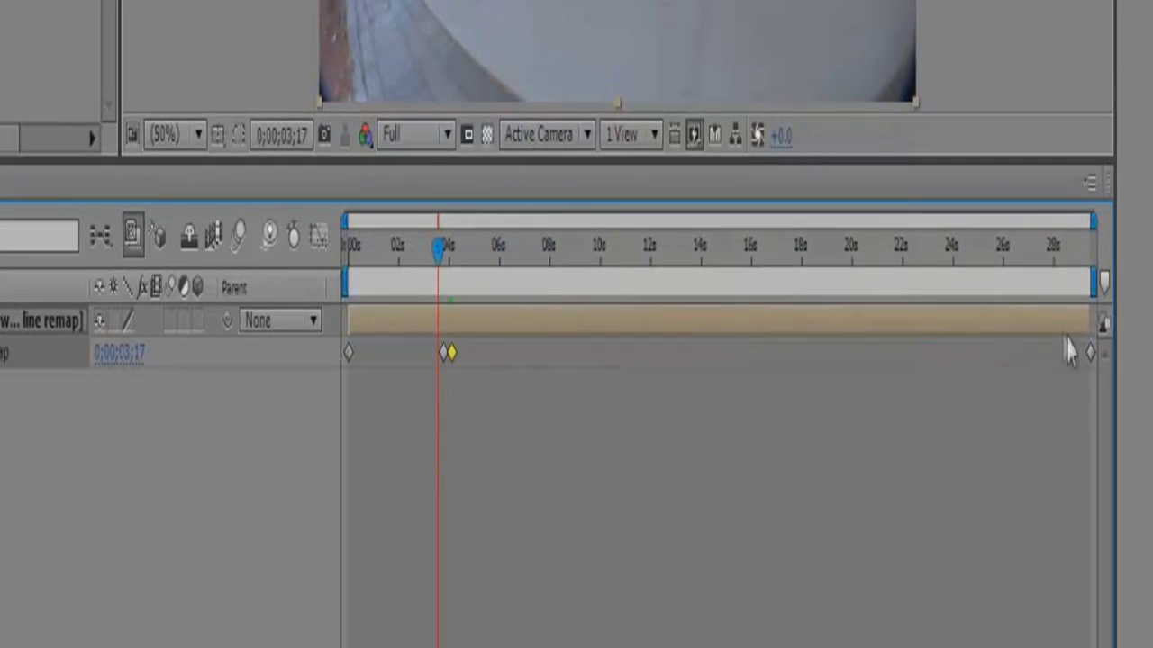
{"action": "left_click", "coordinate": [1089, 352]}
{"action": "key", "text": "="}
{"action": "key", "text": "="}
{"action": "key", "text": "="}
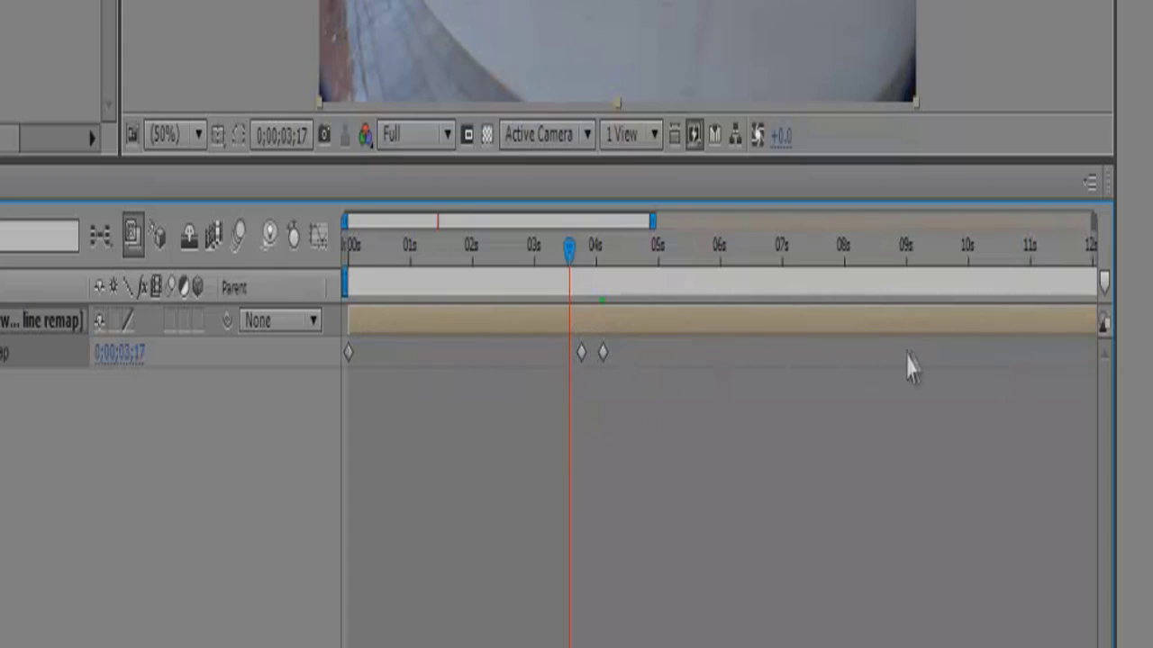
{"action": "key", "text": "minus"}
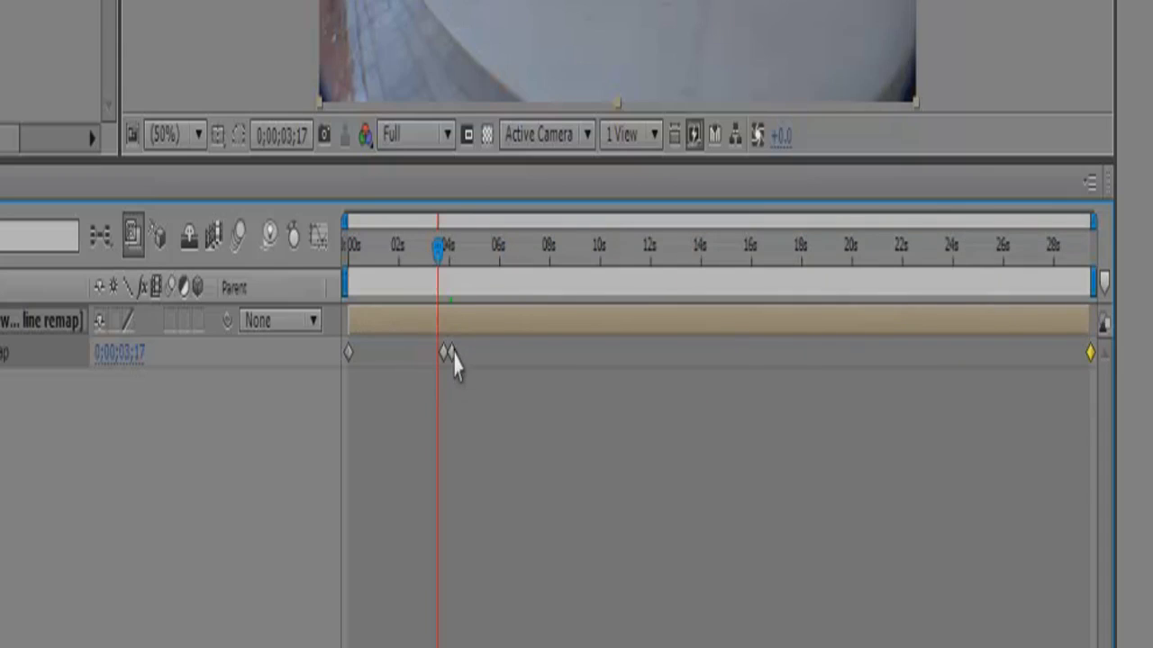
{"action": "mouse_move", "coordinate": [455, 369]}
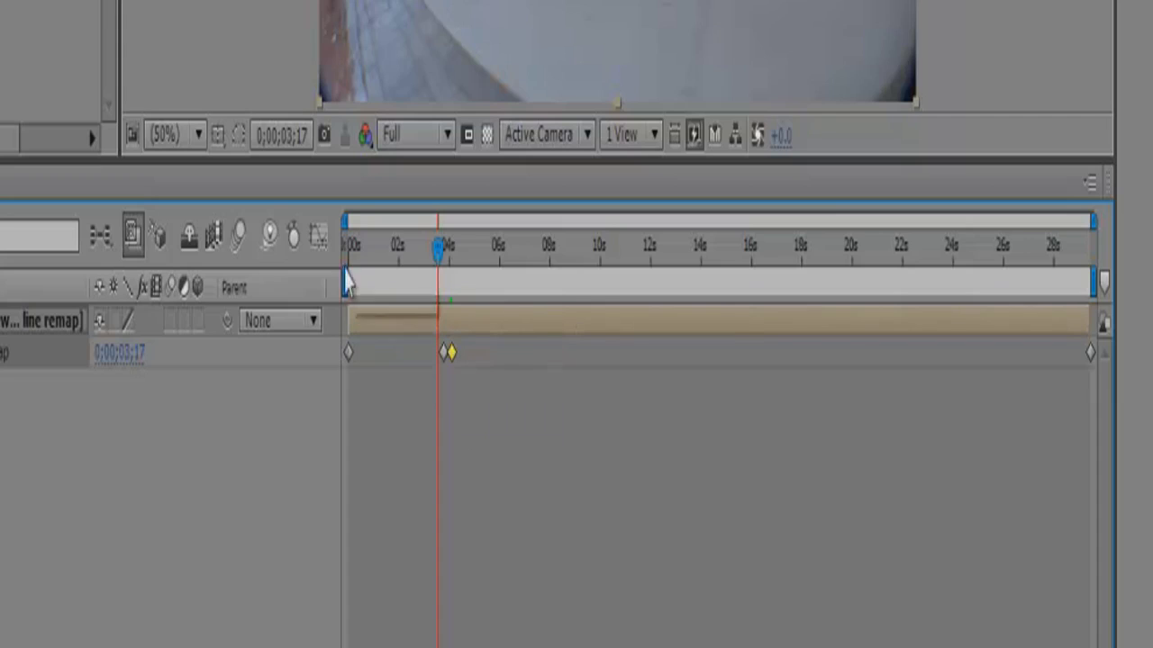
Step: Show the Time Remap speed graph zoomed in, selecting the keyframes near 4 seconds and at 0:00:29:14
{"action": "left_click", "coordinate": [318, 247]}
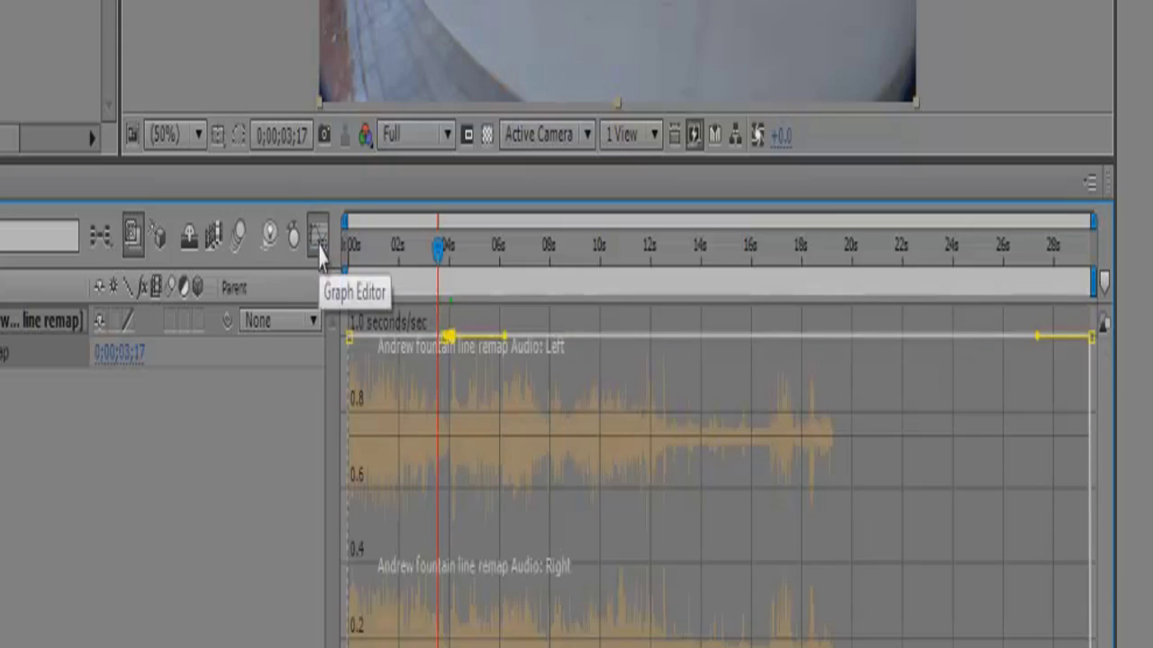
{"action": "key", "text": "="}
{"action": "key", "text": "="}
{"action": "key", "text": "="}
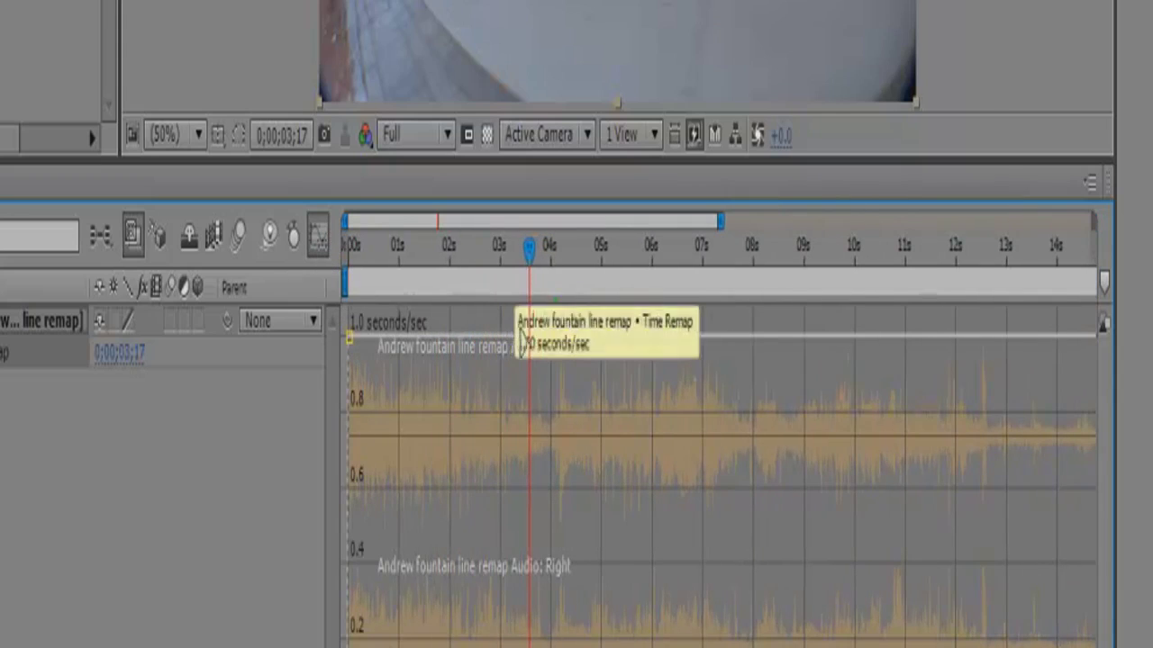
{"action": "mouse_move", "coordinate": [352, 337]}
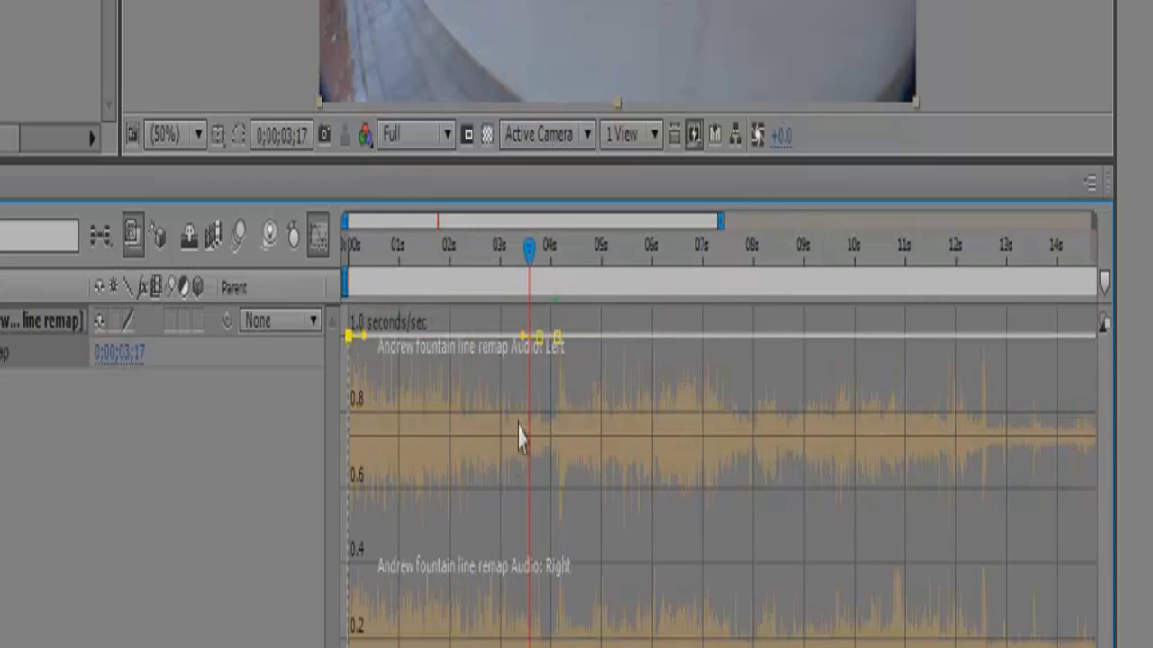
{"action": "left_click", "coordinate": [538, 337]}
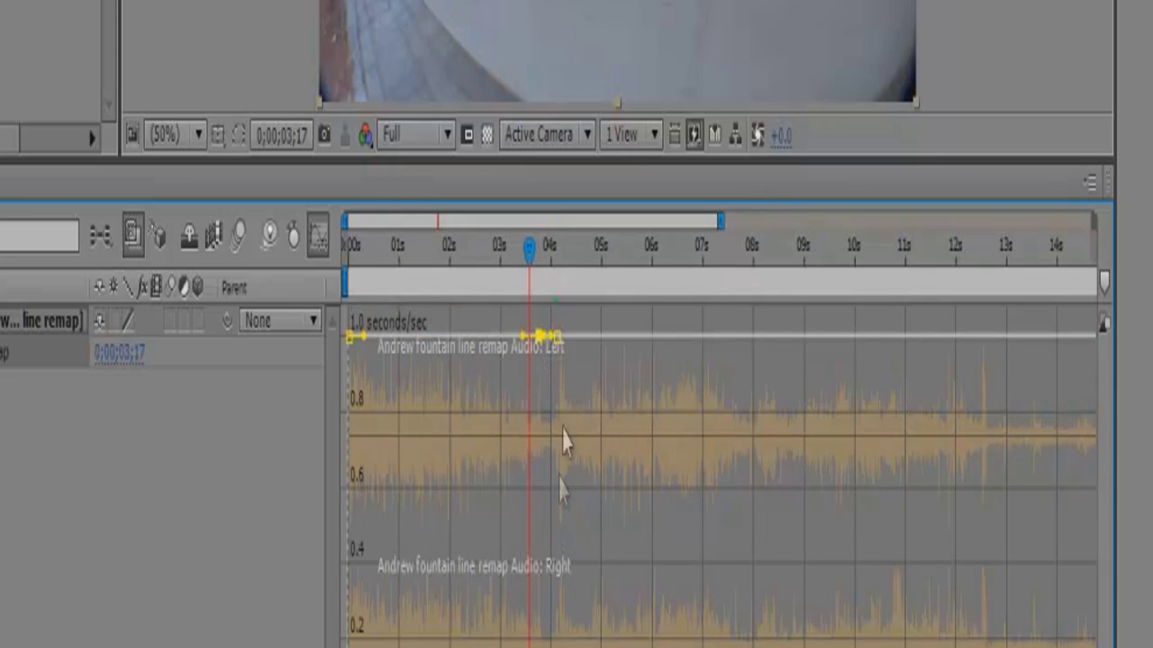
{"action": "scroll", "coordinate": [719, 478], "scroll_direction": "right", "scroll_amount": 10}
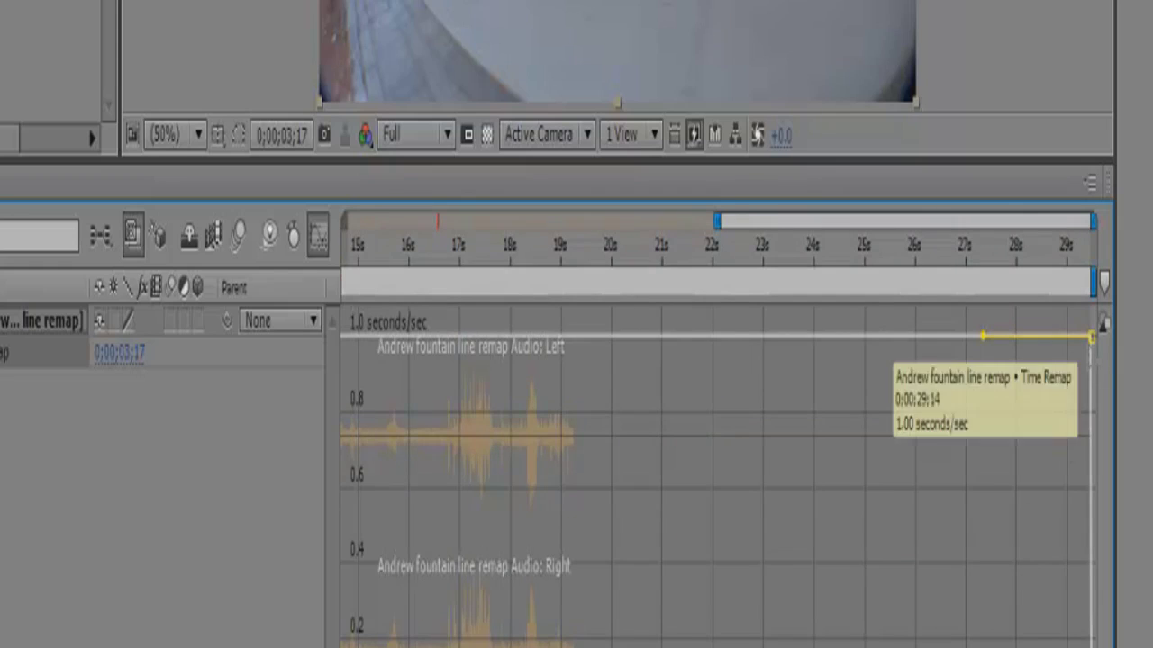
{"action": "left_click", "coordinate": [1091, 336]}
{"action": "scroll", "coordinate": [718, 477], "scroll_direction": "left", "scroll_amount": 10}
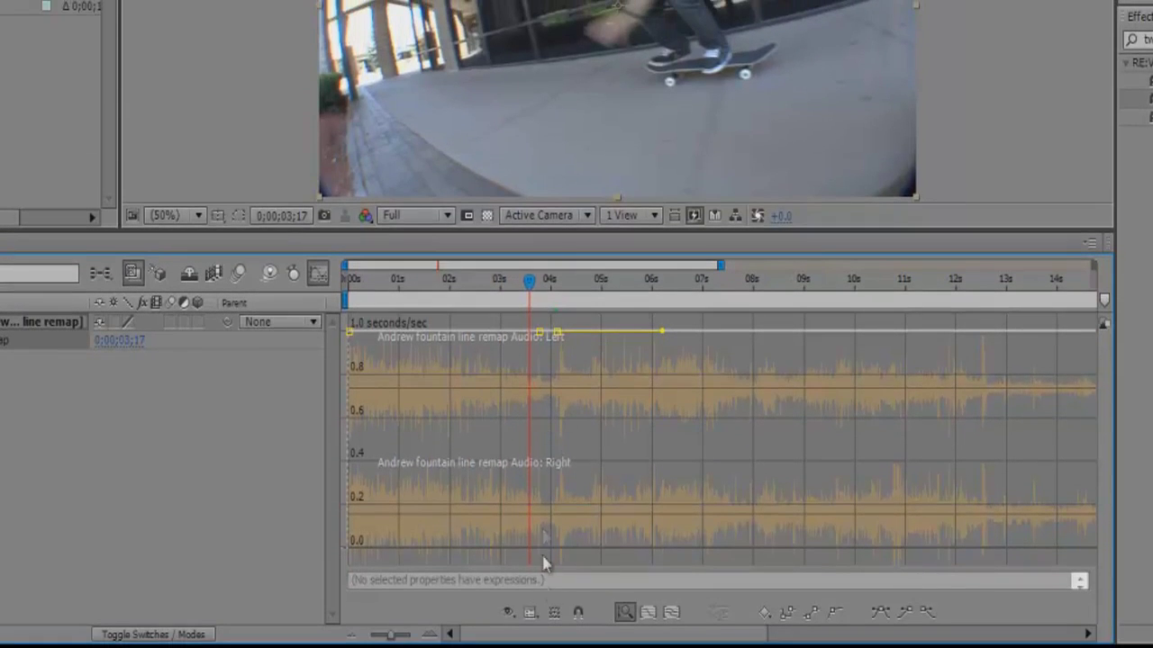
{"action": "left_click", "coordinate": [530, 613]}
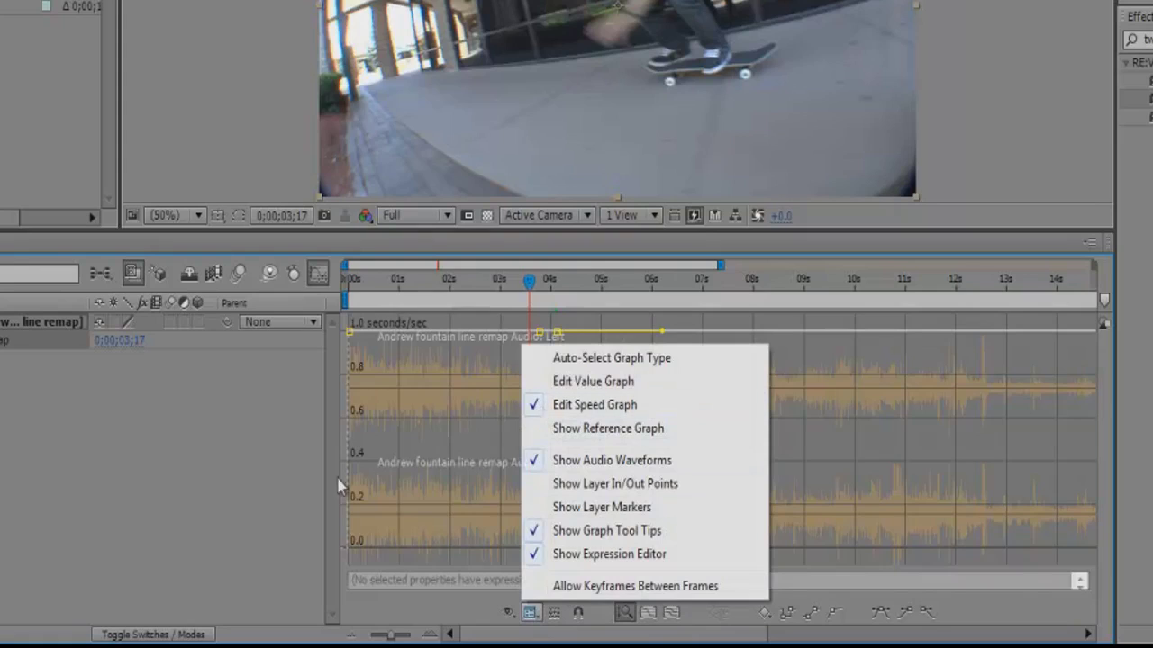
{"action": "left_click", "coordinate": [434, 441]}
{"action": "left_click", "coordinate": [435, 441]}
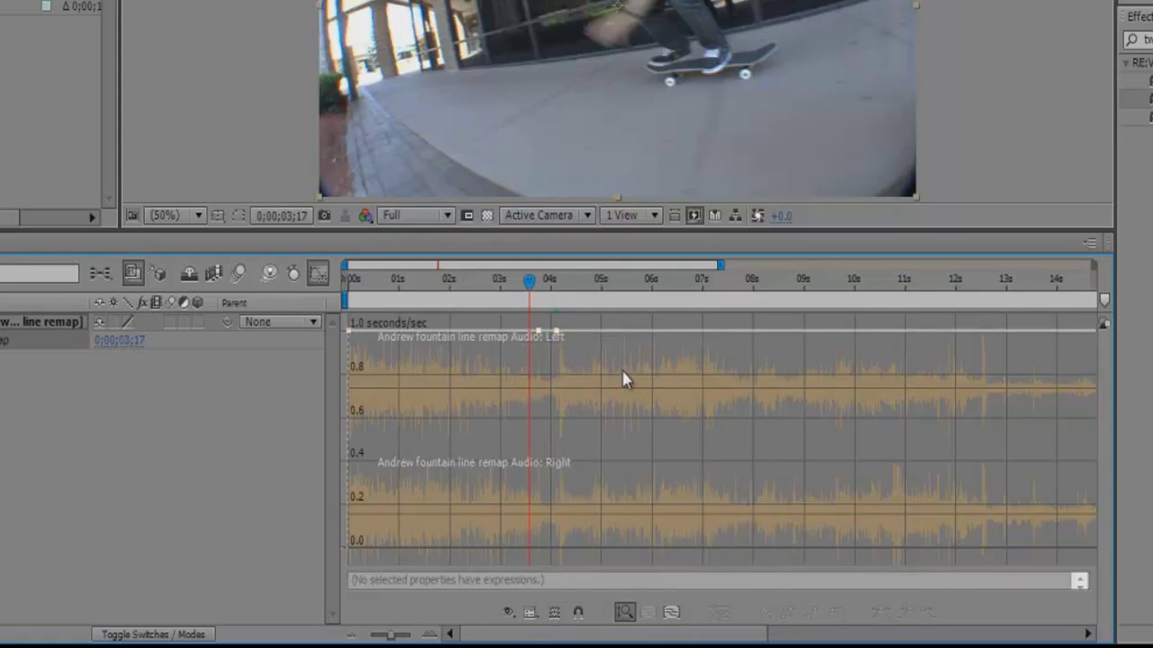
{"action": "mouse_move", "coordinate": [562, 335]}
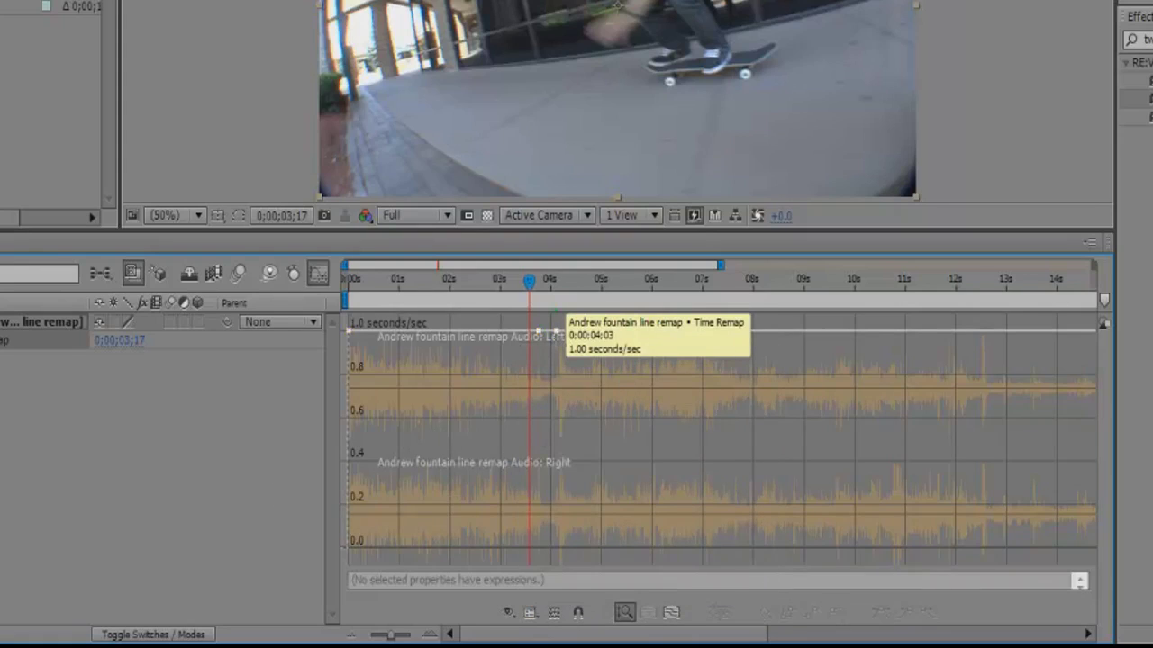
{"action": "left_click", "coordinate": [564, 333]}
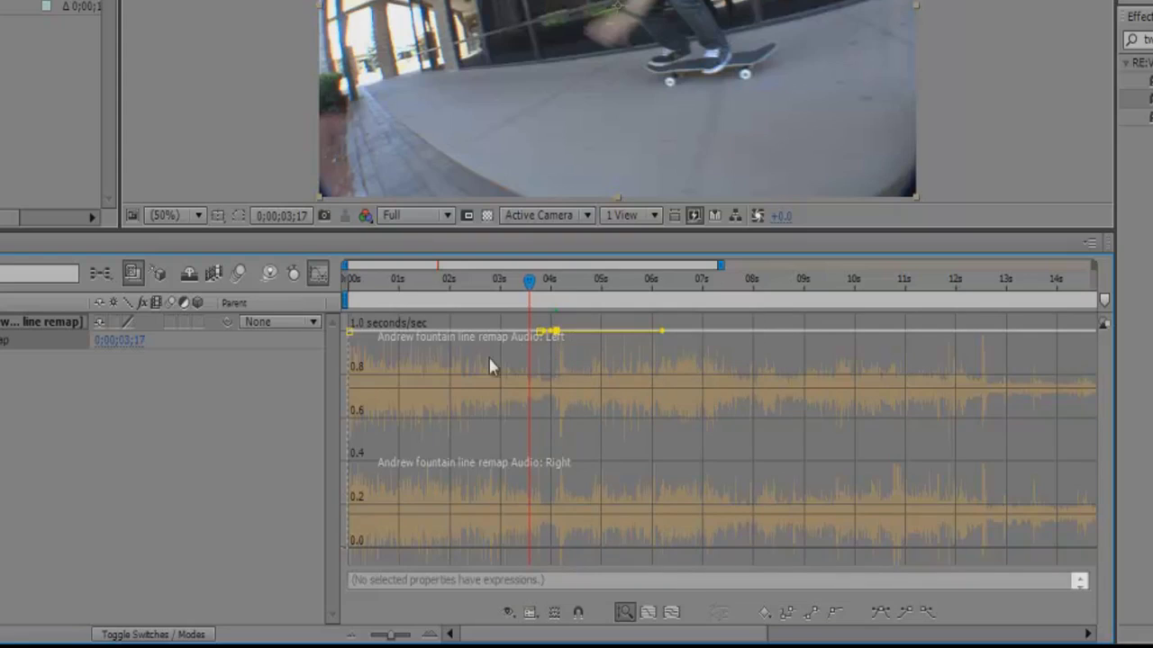
{"action": "left_click", "coordinate": [323, 279]}
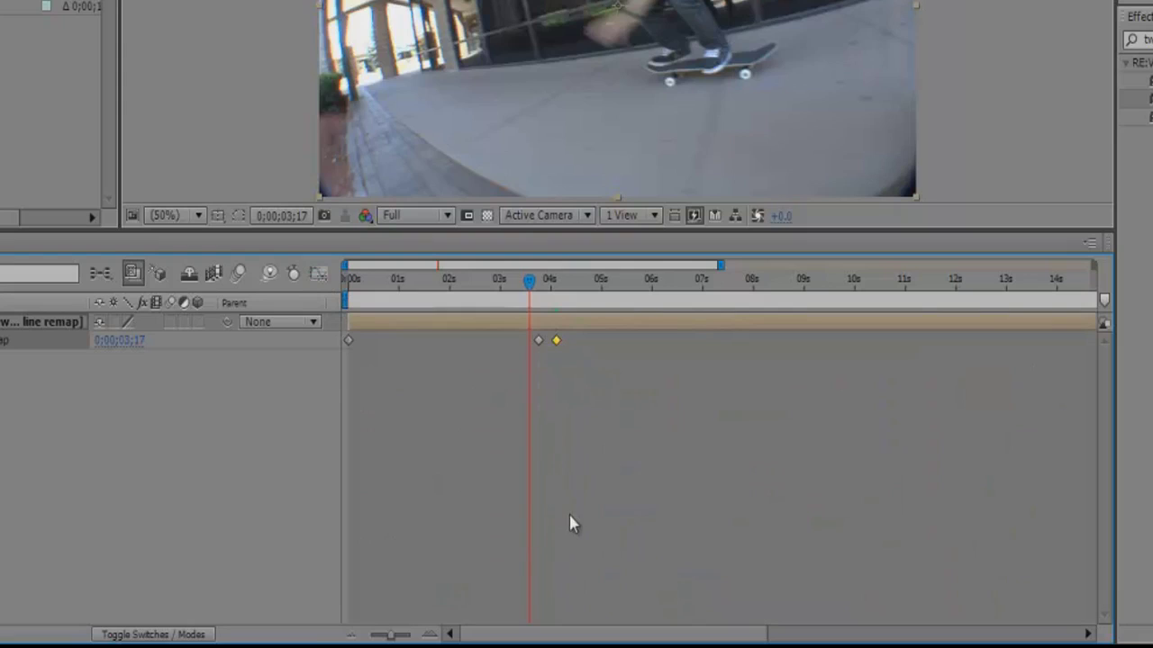
{"action": "left_click_drag", "start_coordinate": [396, 635], "coordinate": [383, 635]}
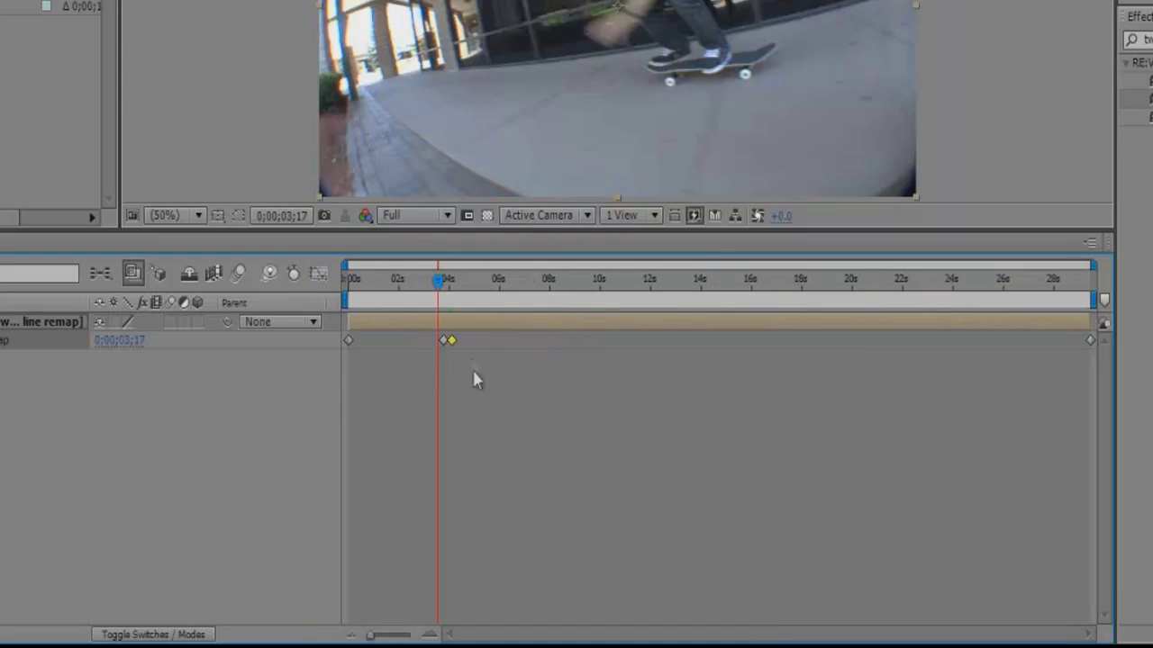
{"action": "left_click", "coordinate": [320, 274]}
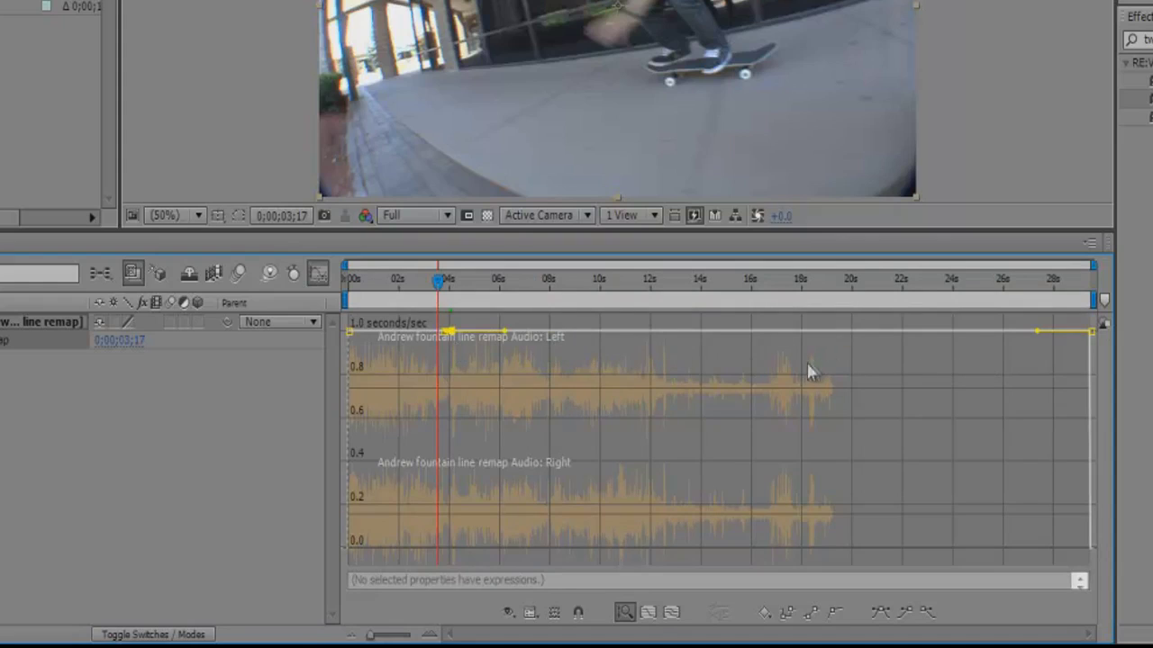
Step: Drag a middle Time Remap keyframe later so the 0.14 seconds/sec slowdown spans about 3.5 s to 6 s
{"action": "mouse_move", "coordinate": [751, 332]}
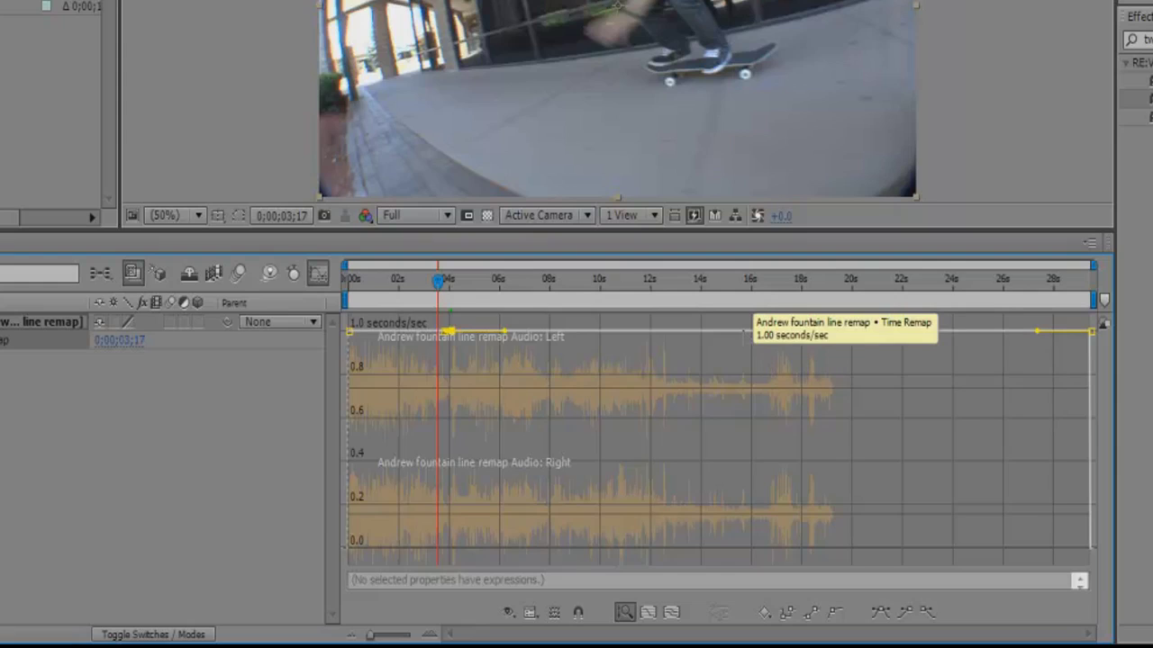
{"action": "left_click_drag", "start_coordinate": [751, 332], "coordinate": [796, 340]}
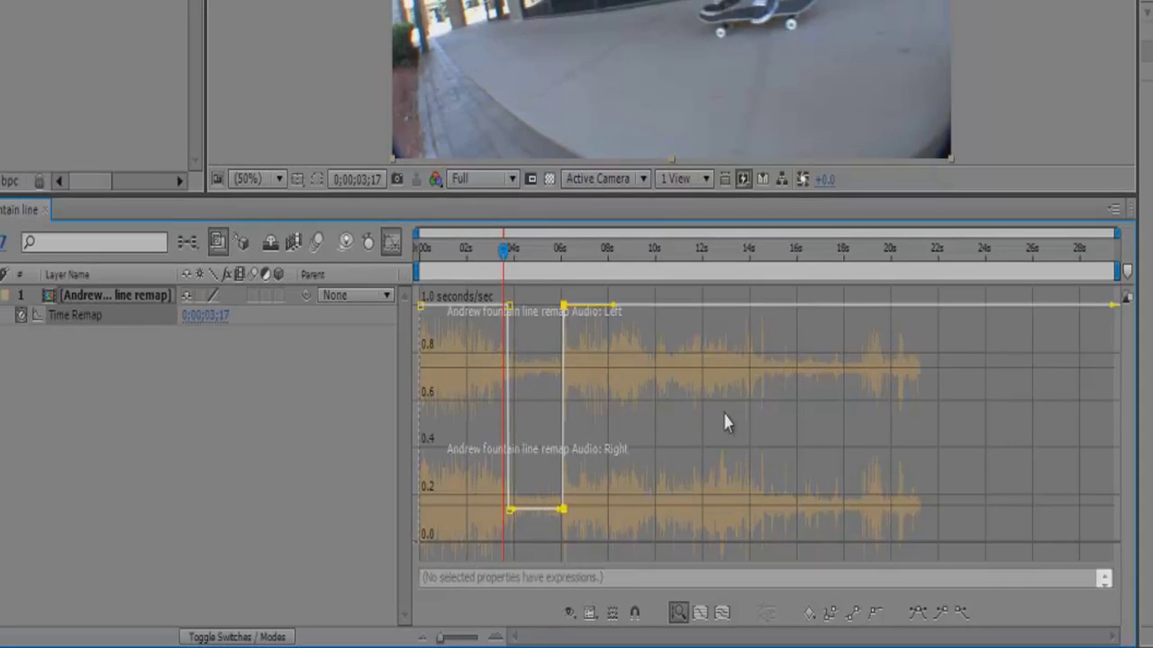
{"action": "mouse_move", "coordinate": [563, 509]}
Step: Drag the speed handle at 0:00:06:03 so speed curves smoothly from 0.14 back to 1.00 seconds/sec
{"action": "left_click", "coordinate": [780, 421]}
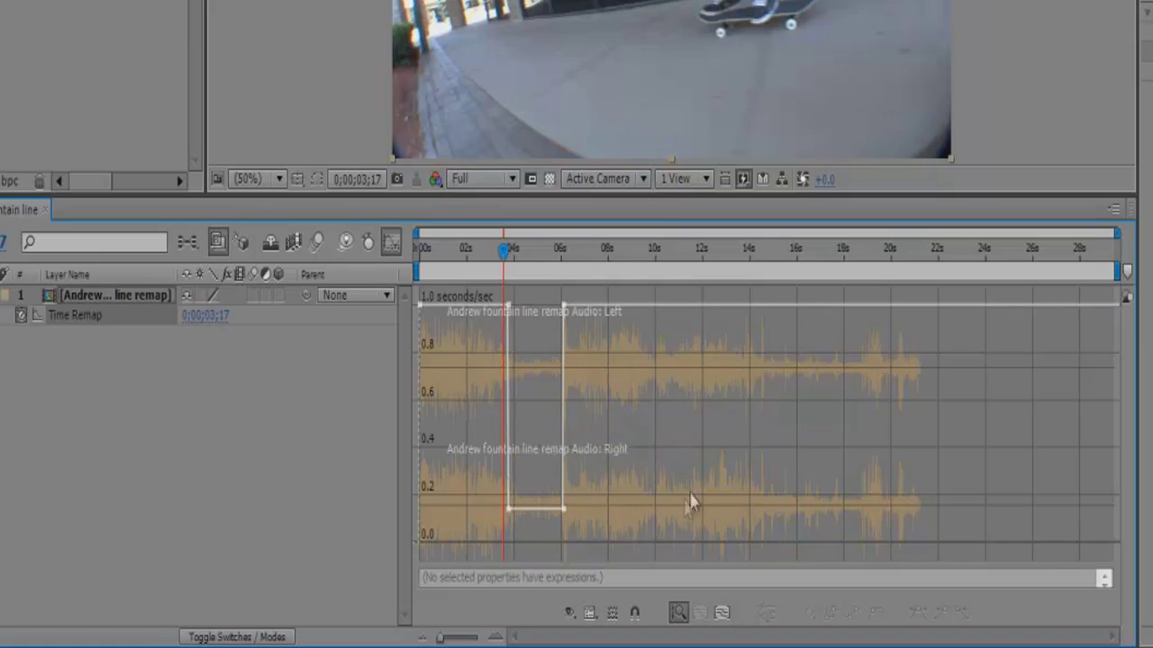
{"action": "mouse_move", "coordinate": [576, 515]}
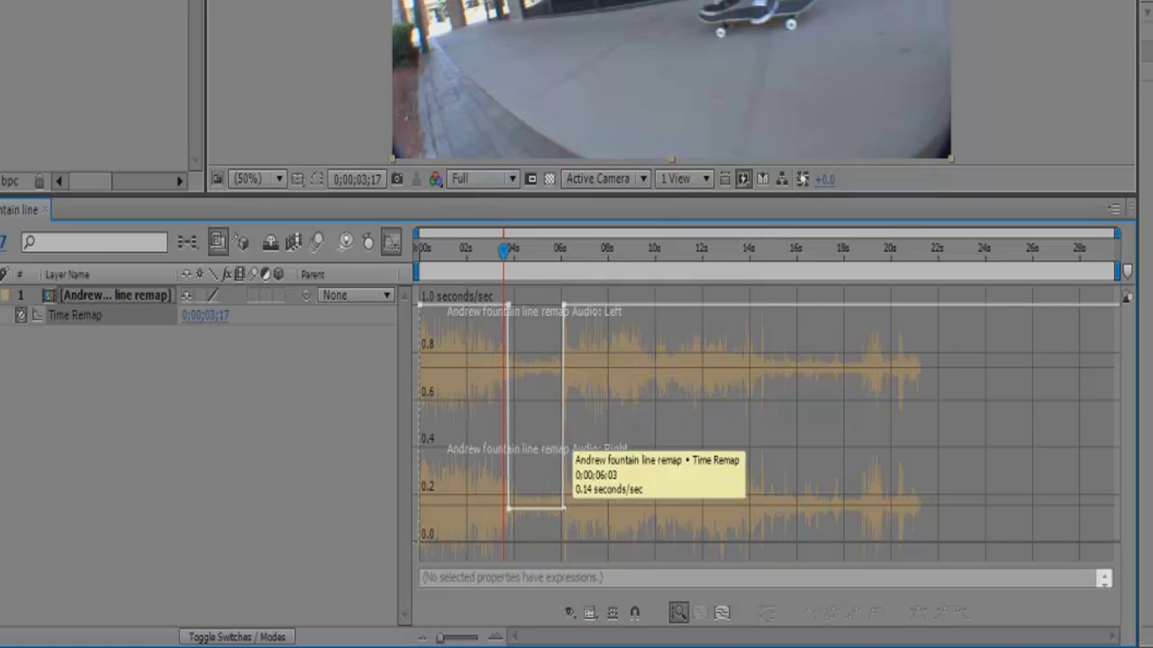
{"action": "double_click", "coordinate": [564, 506]}
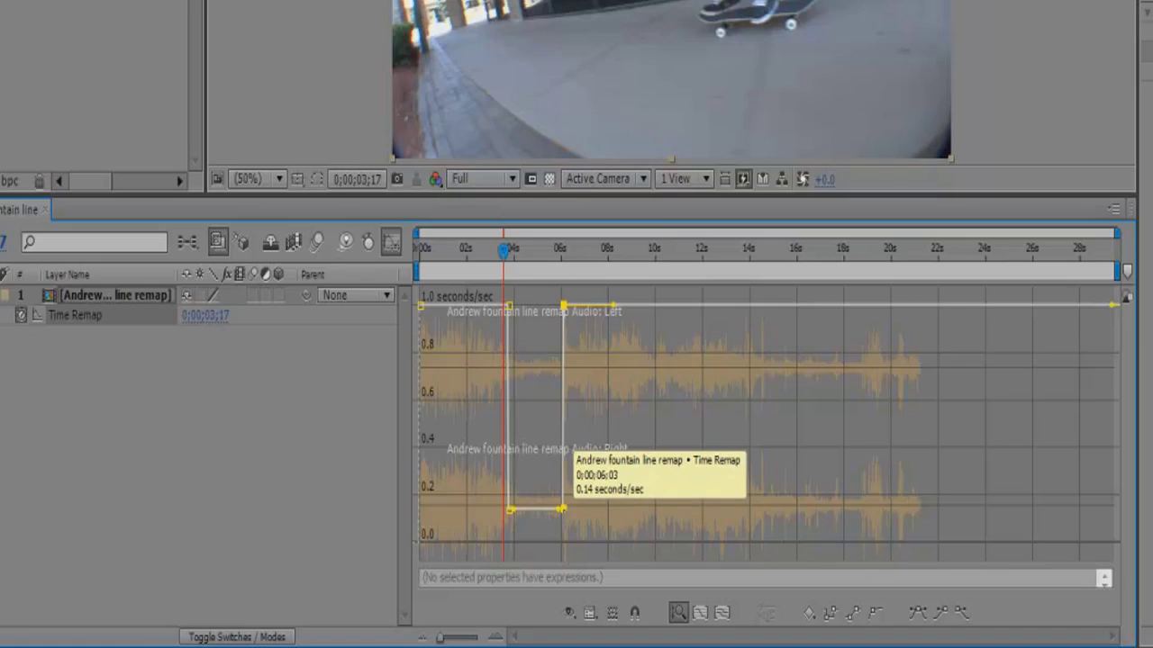
{"action": "left_click_drag", "start_coordinate": [562, 510], "coordinate": [567, 307]}
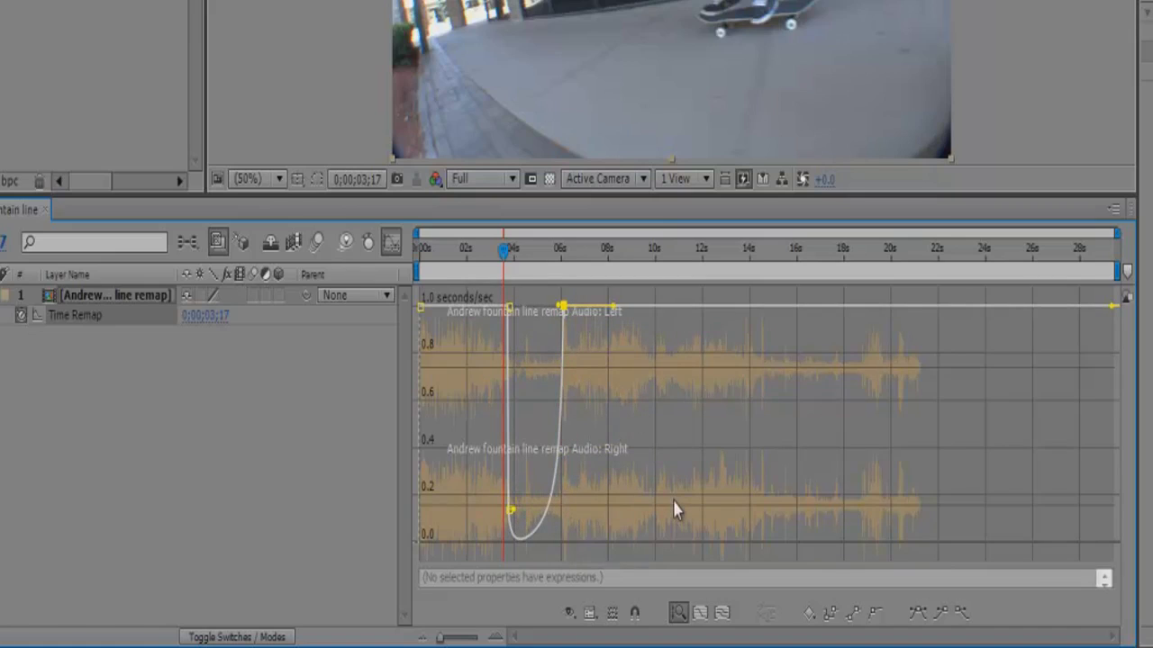
{"action": "left_click", "coordinate": [603, 516]}
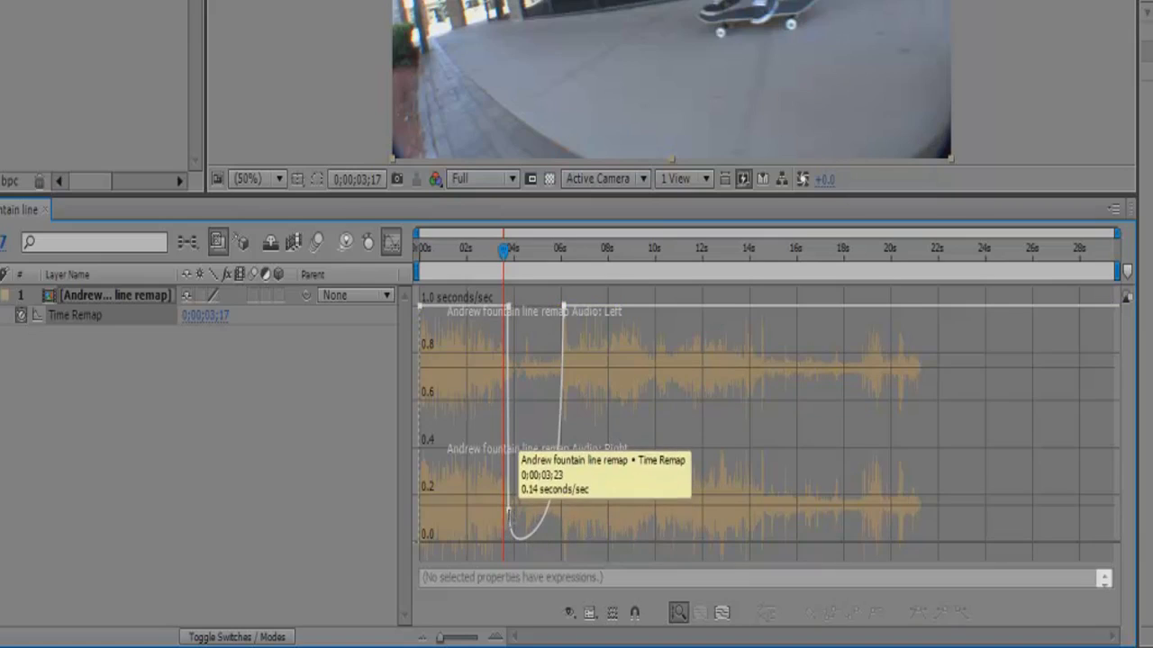
{"action": "double_click", "coordinate": [509, 446]}
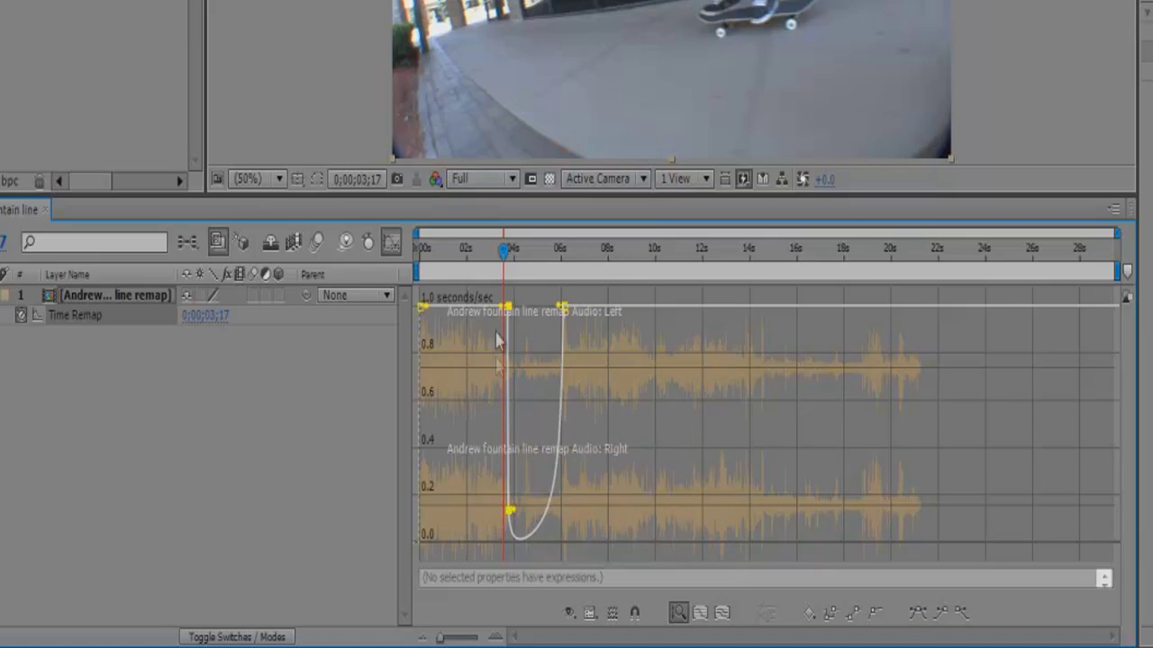
Step: Pull the keyframe influence handles so speed eases from 1.0 down to near 0 and back up
{"action": "left_click_drag", "start_coordinate": [506, 271], "coordinate": [447, 273]}
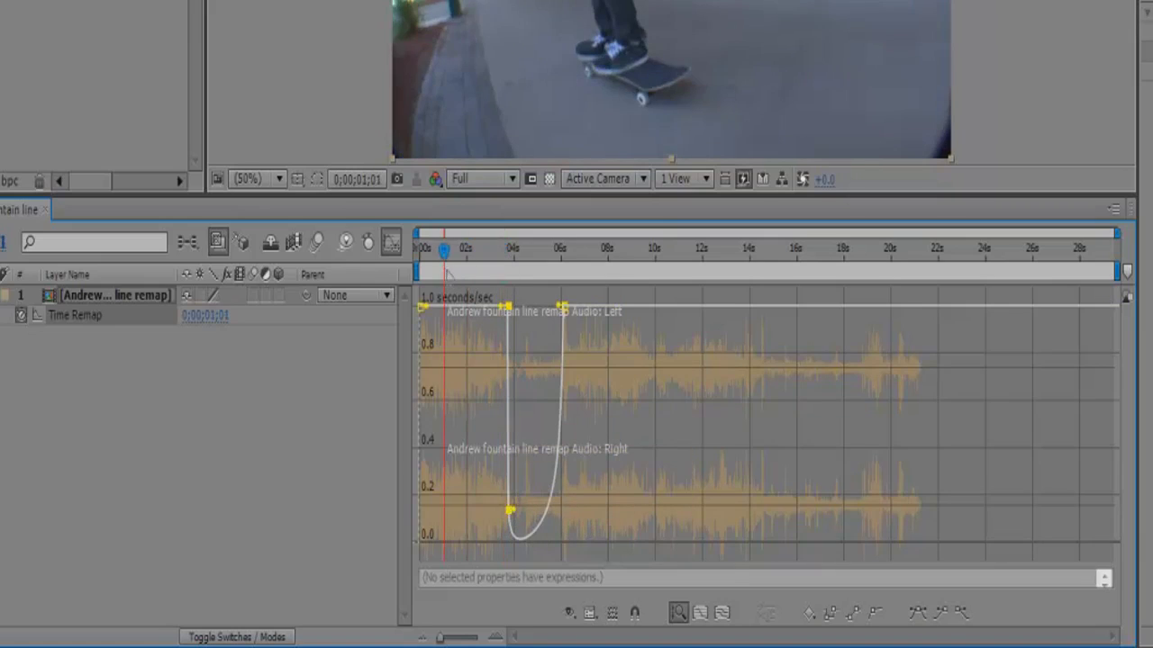
{"action": "left_click", "coordinate": [607, 522]}
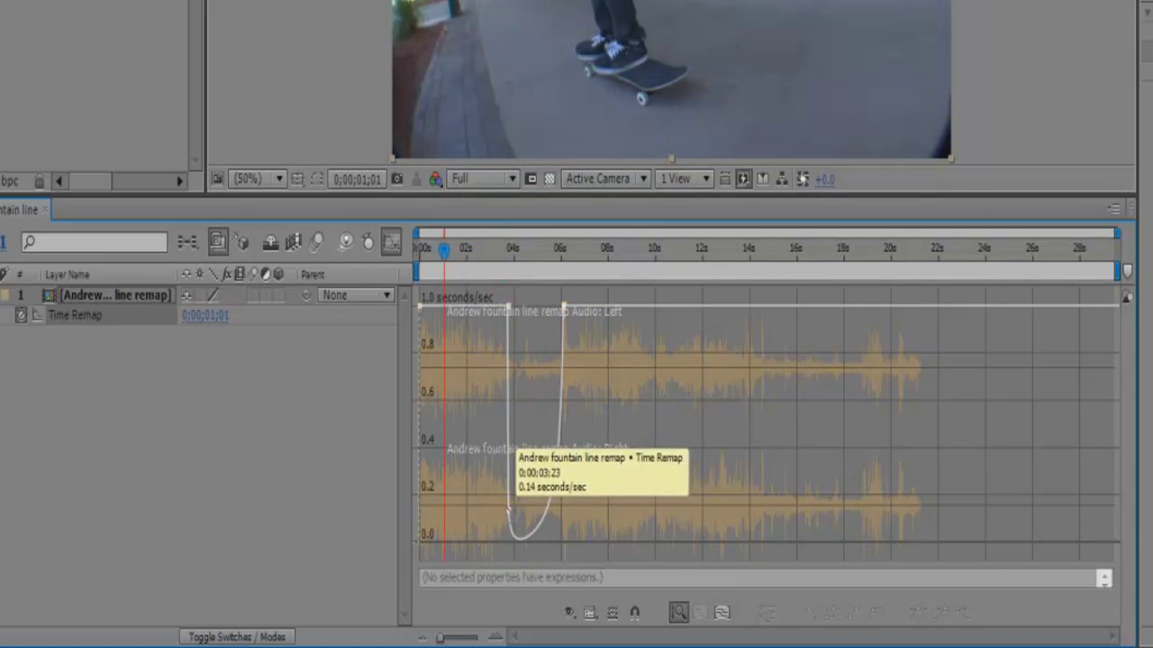
{"action": "double_click", "coordinate": [510, 448]}
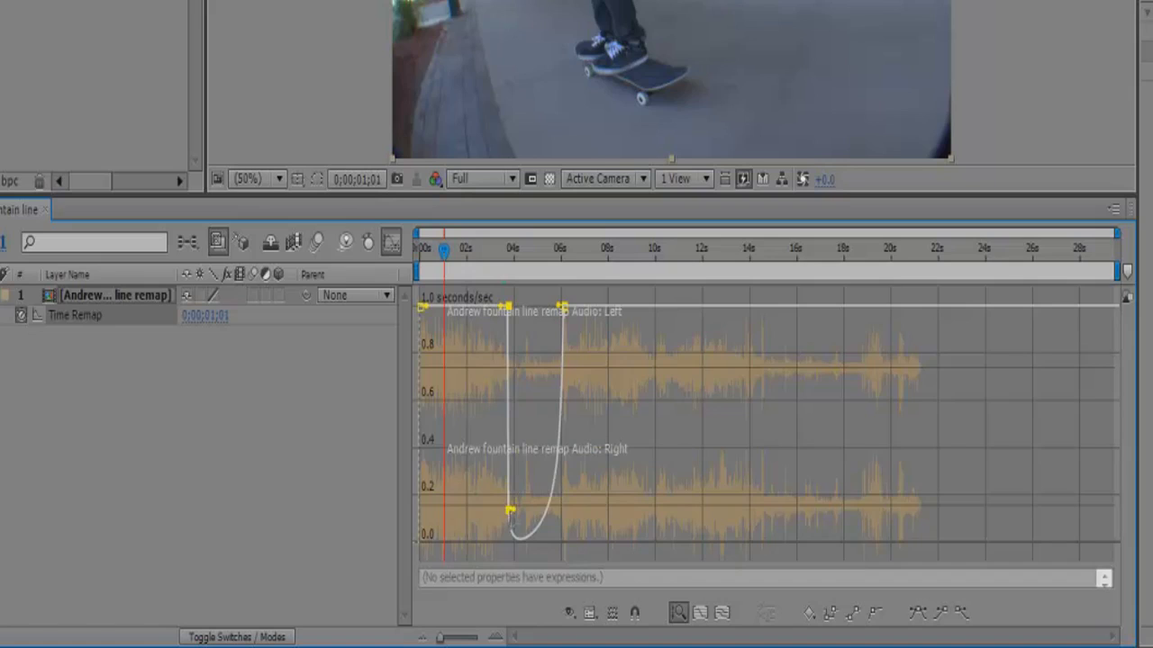
{"action": "left_click_drag", "start_coordinate": [510, 514], "coordinate": [518, 321]}
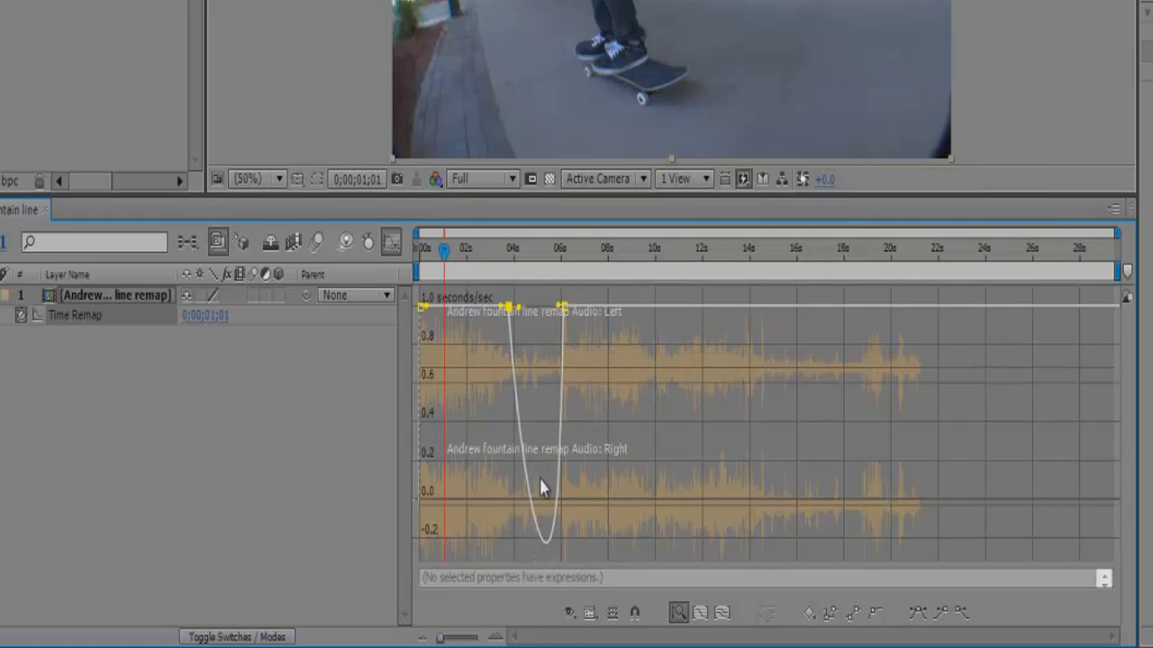
{"action": "left_click_drag", "start_coordinate": [543, 483], "coordinate": [509, 416]}
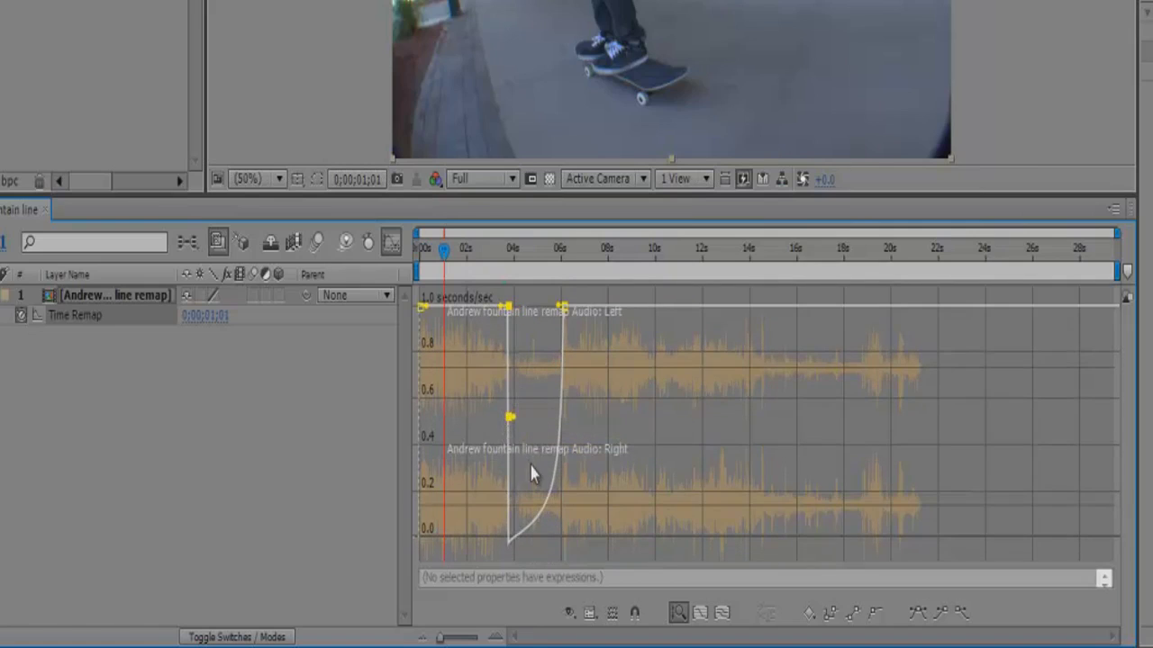
{"action": "mouse_move", "coordinate": [510, 511]}
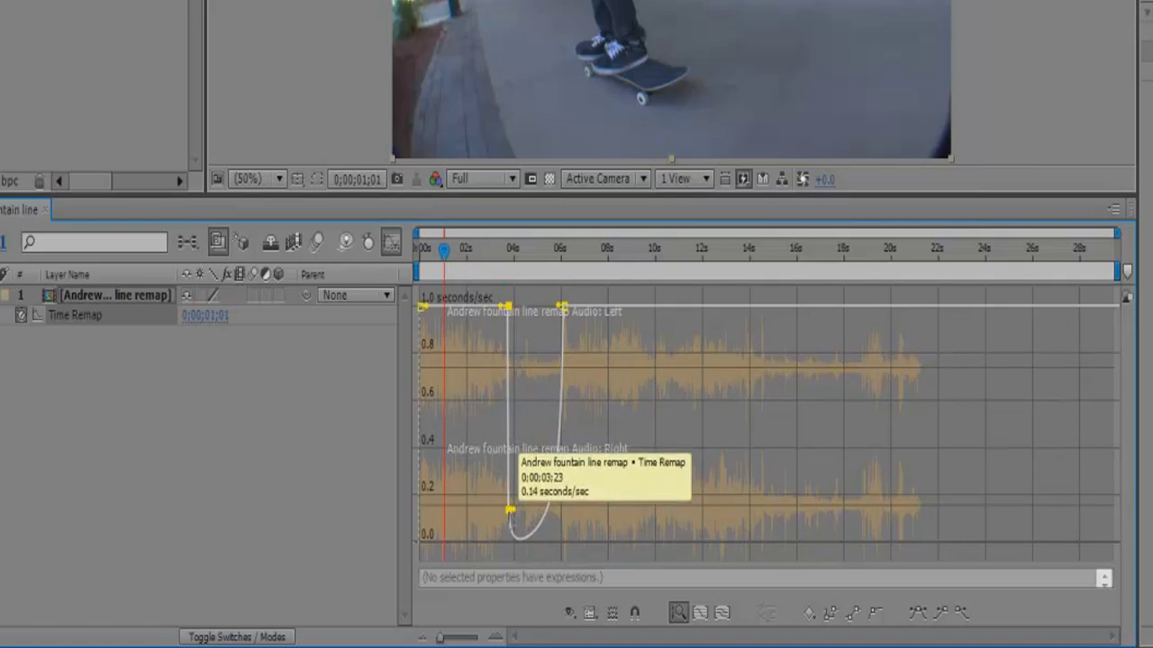
{"action": "left_click_drag", "start_coordinate": [509, 510], "coordinate": [510, 313]}
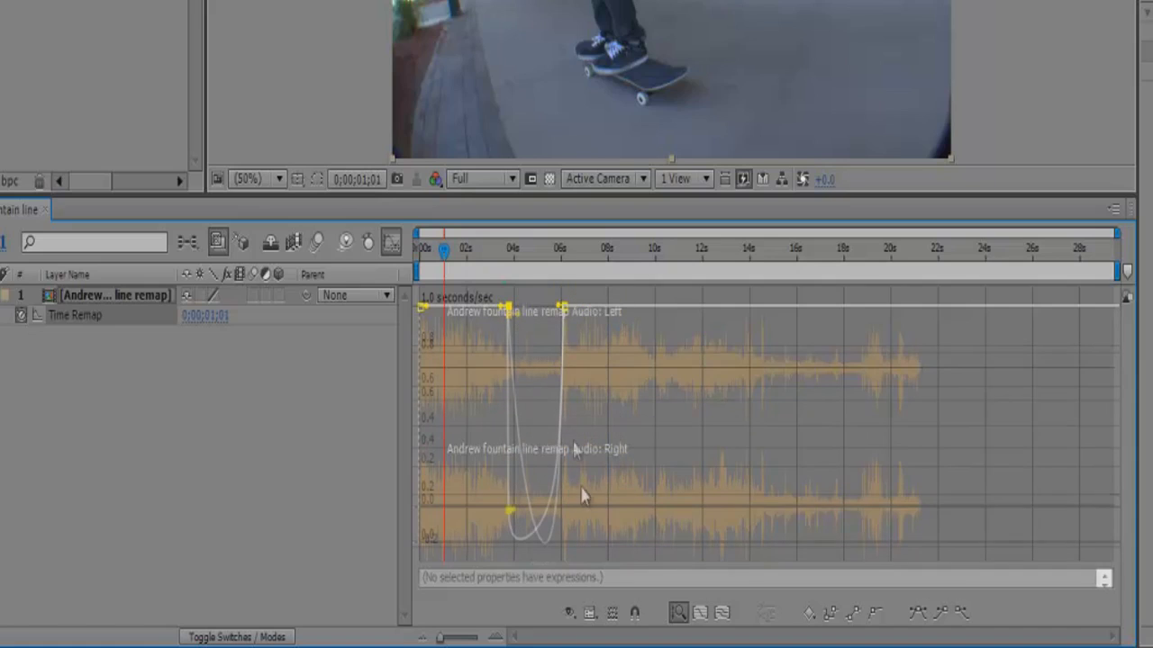
{"action": "double_click", "coordinate": [526, 520]}
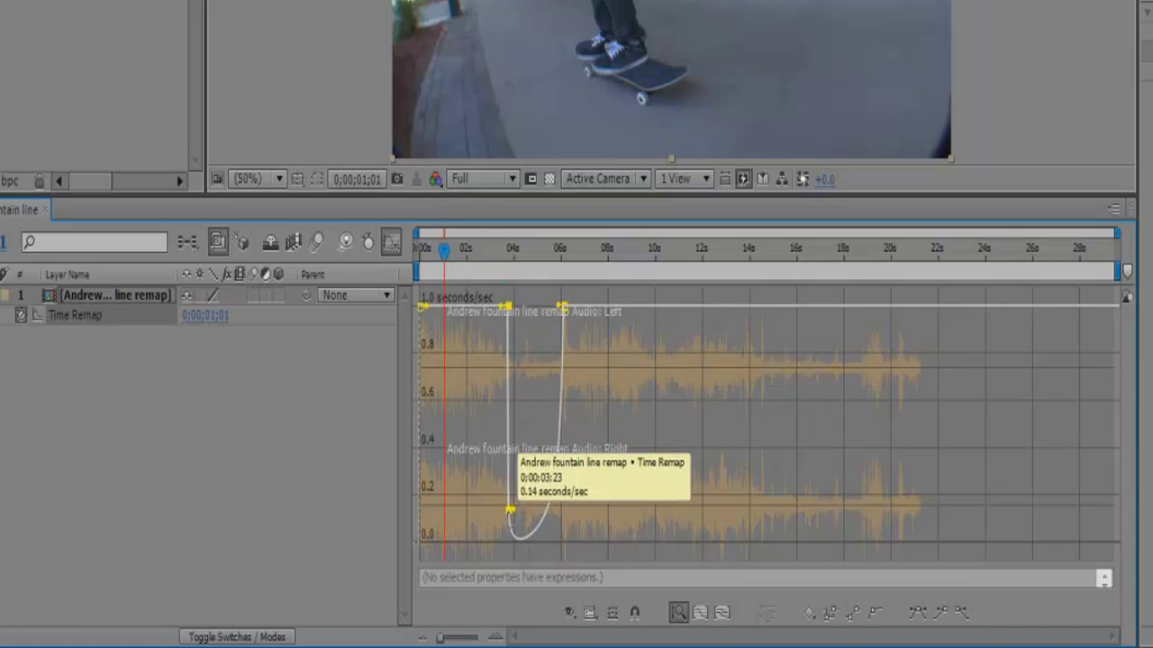
{"action": "left_click_drag", "start_coordinate": [510, 510], "coordinate": [515, 321]}
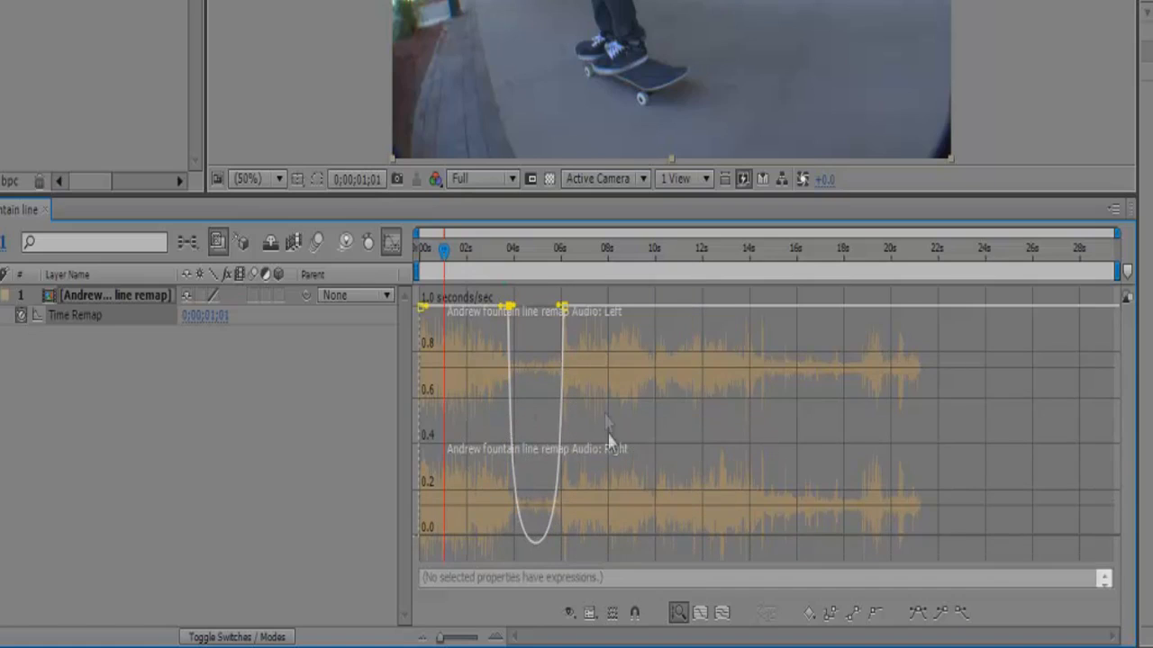
{"action": "left_click_drag", "start_coordinate": [440, 638], "coordinate": [468, 638]}
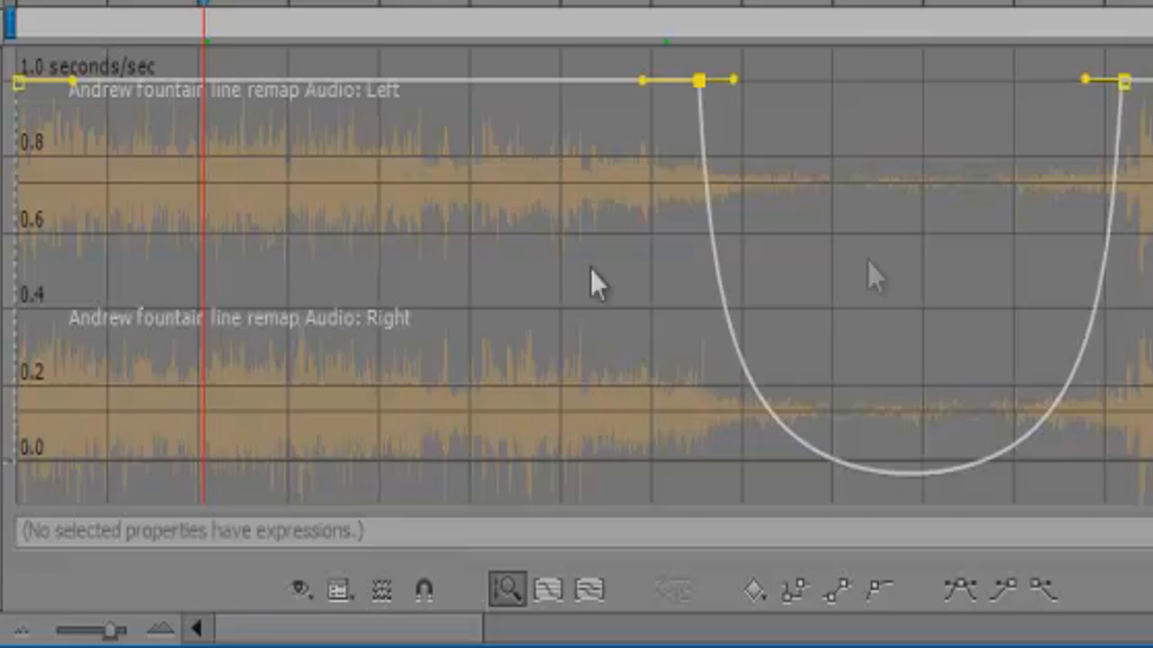
Step: Move the return-to-full-speed keyframe 19 frames earlier, to near 5 seconds, then jump to the slowdown's start
{"action": "left_click_drag", "start_coordinate": [295, 641], "coordinate": [424, 638]}
{"action": "left_click_drag", "start_coordinate": [116, 630], "coordinate": [36, 638]}
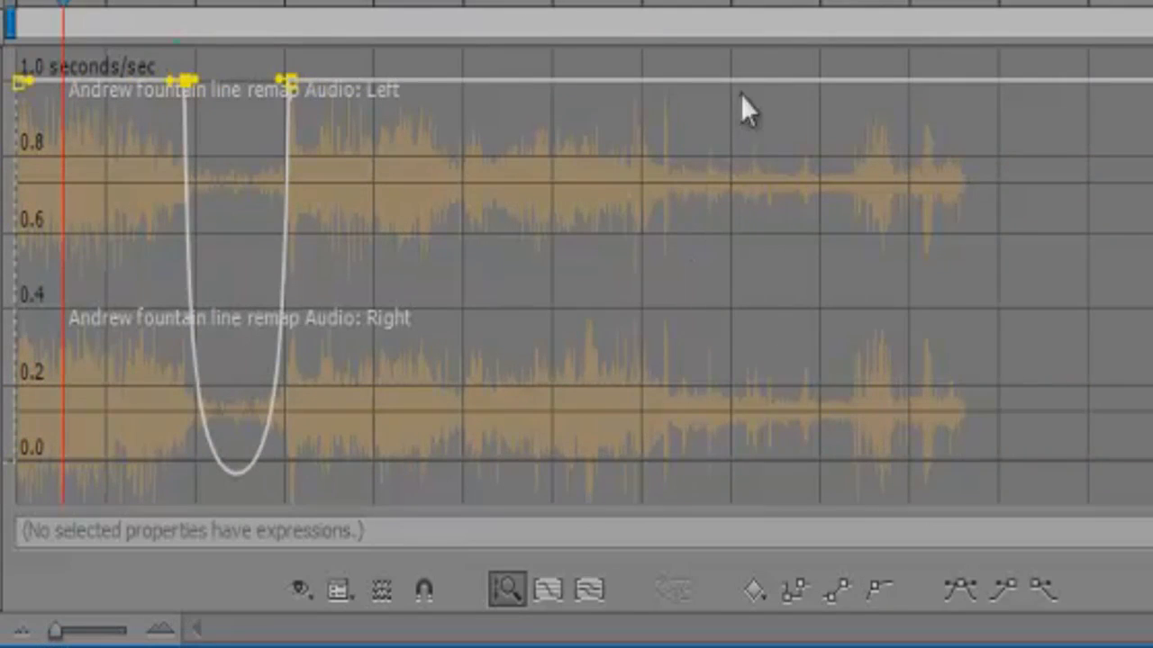
{"action": "mouse_move", "coordinate": [762, 81]}
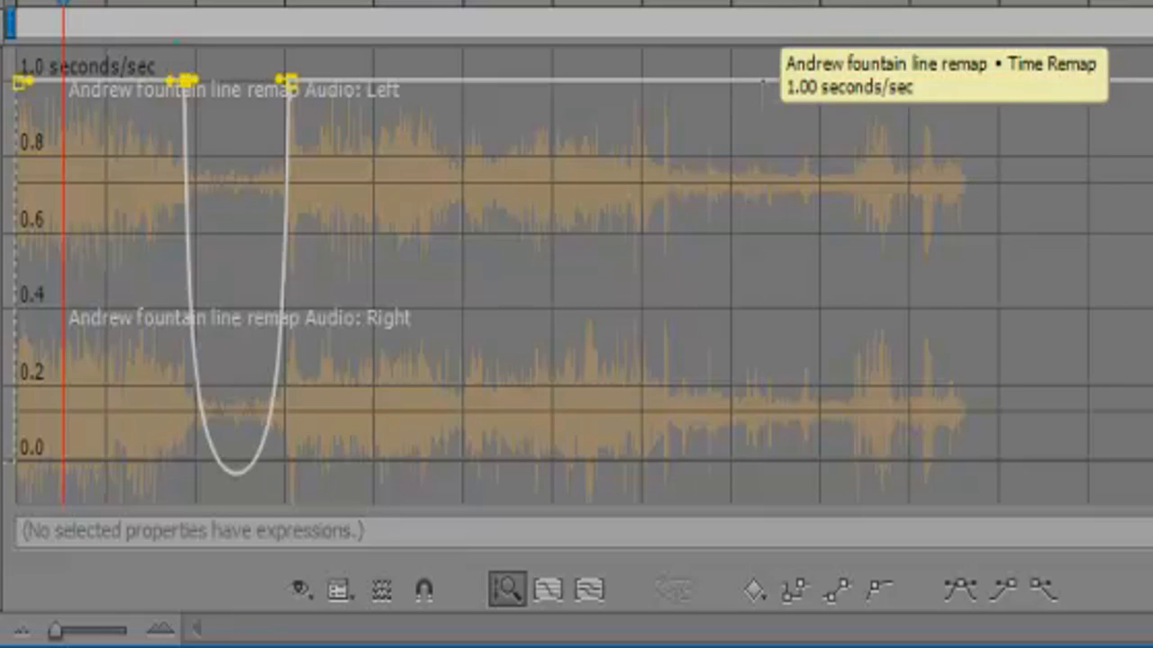
{"action": "left_click_drag", "start_coordinate": [762, 81], "coordinate": [735, 85]}
{"action": "left_click_drag", "start_coordinate": [76, 630], "coordinate": [108, 627]}
{"action": "mouse_move", "coordinate": [552, 86]}
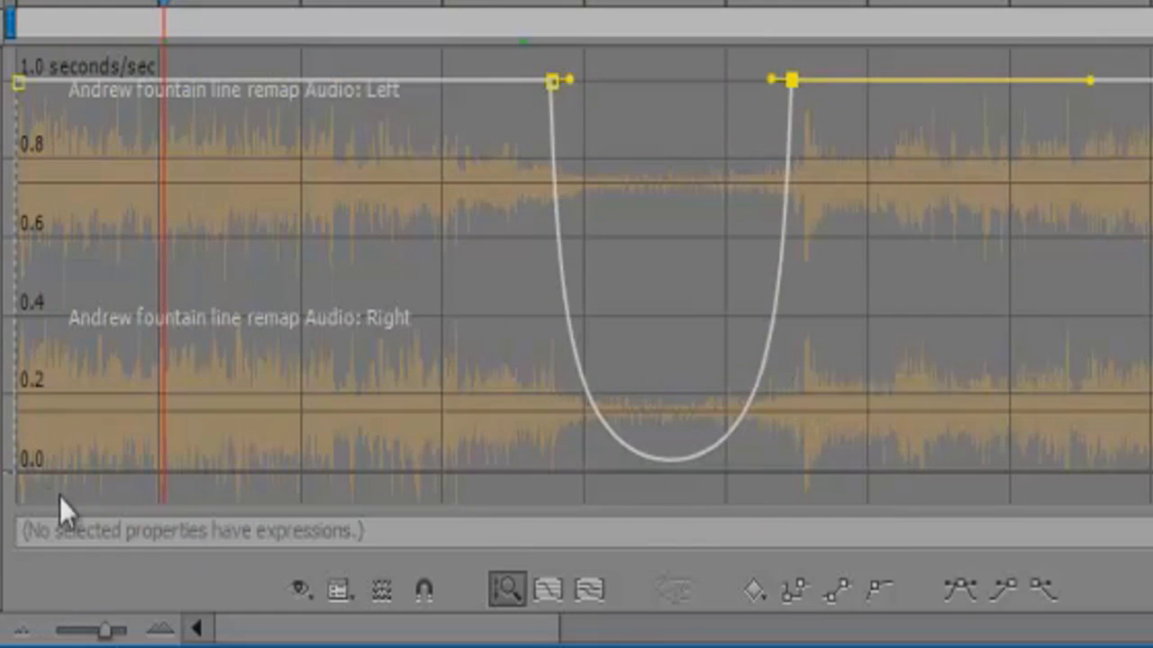
{"action": "left_click", "coordinate": [519, 5]}
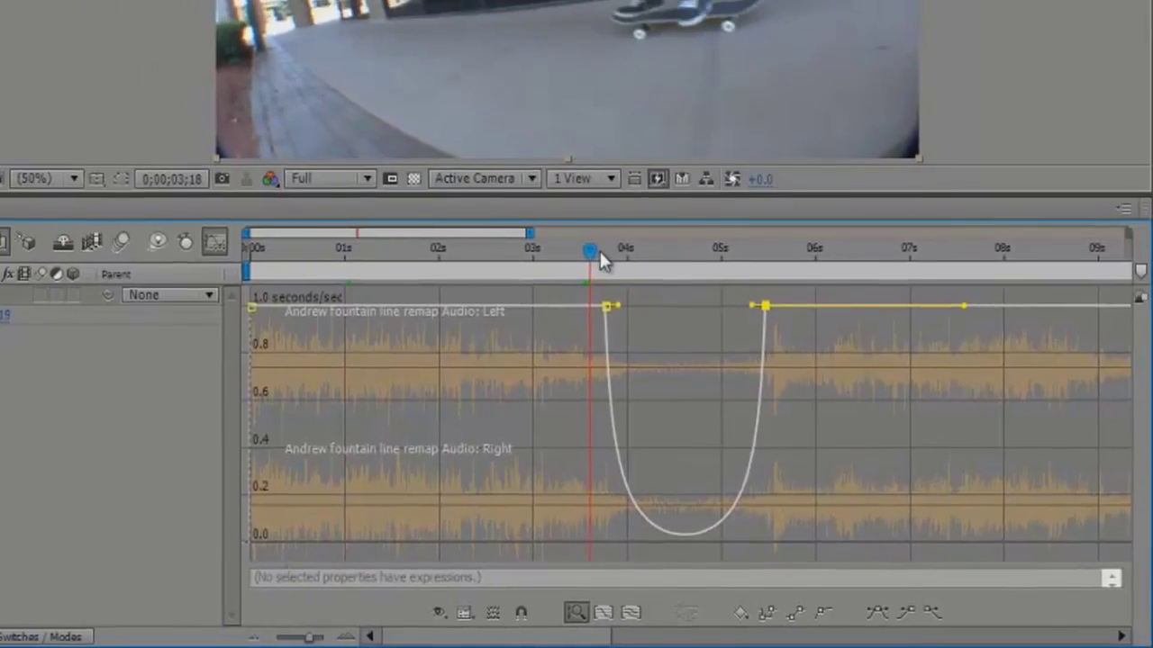
Step: Scrub through the slowed trick, stop at 0;00;04;18, and return the timeline to layer-bar keyframe view
{"action": "left_click_drag", "start_coordinate": [600, 251], "coordinate": [619, 257]}
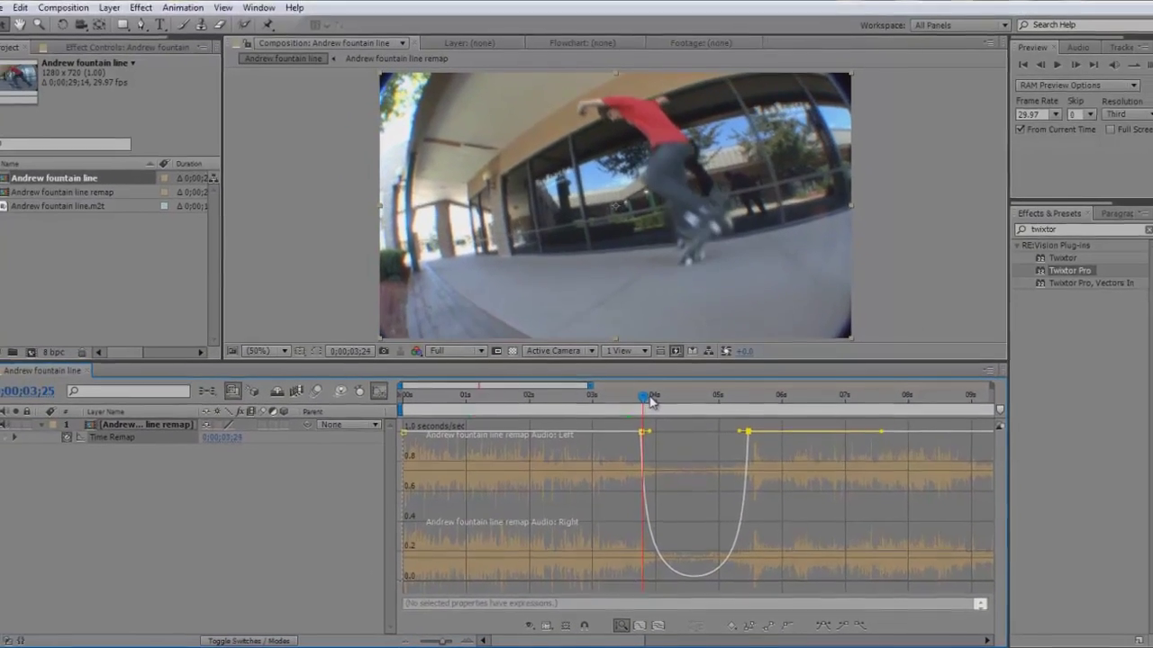
{"action": "left_click_drag", "start_coordinate": [650, 400], "coordinate": [675, 401]}
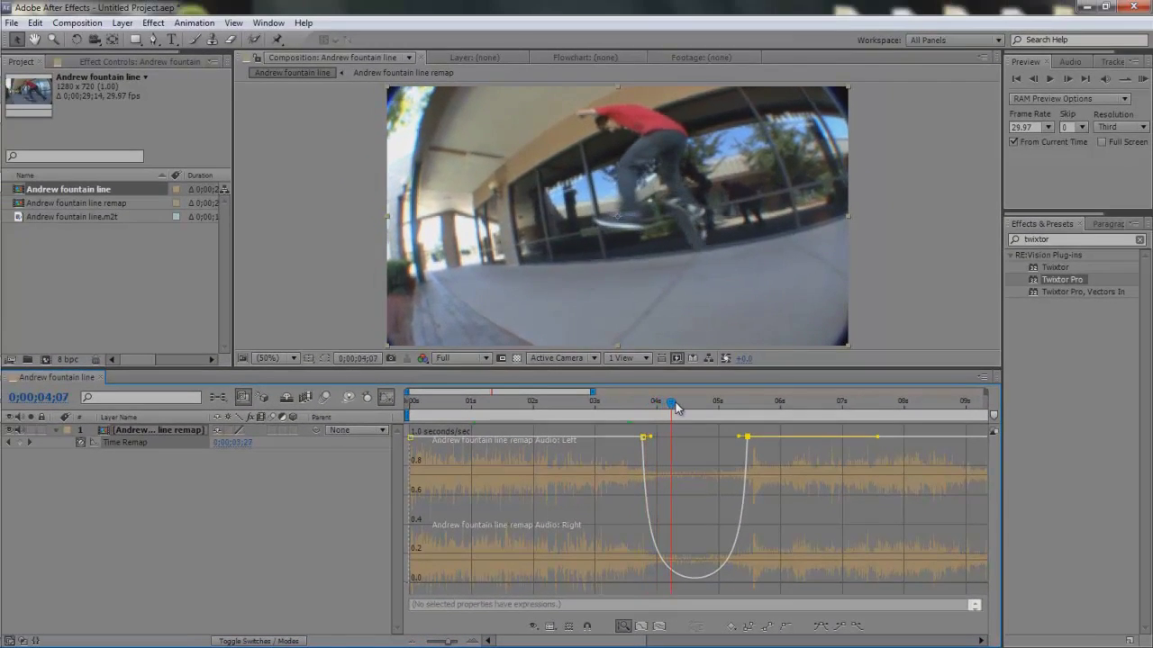
{"action": "mouse_move", "coordinate": [645, 438]}
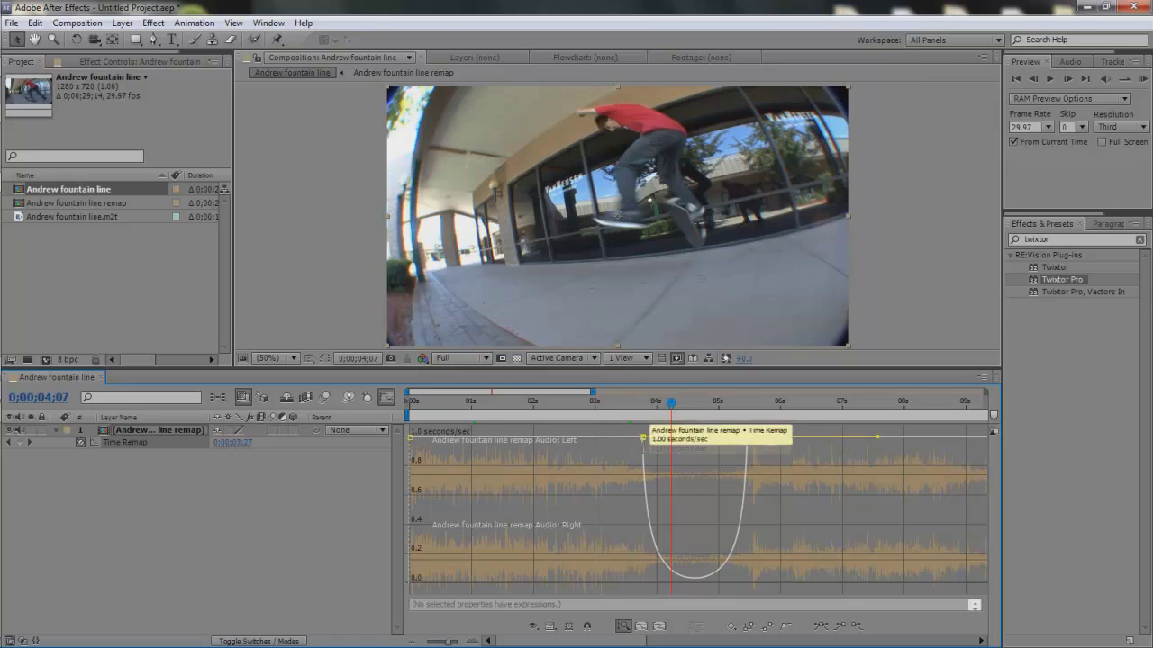
{"action": "mouse_move", "coordinate": [698, 578]}
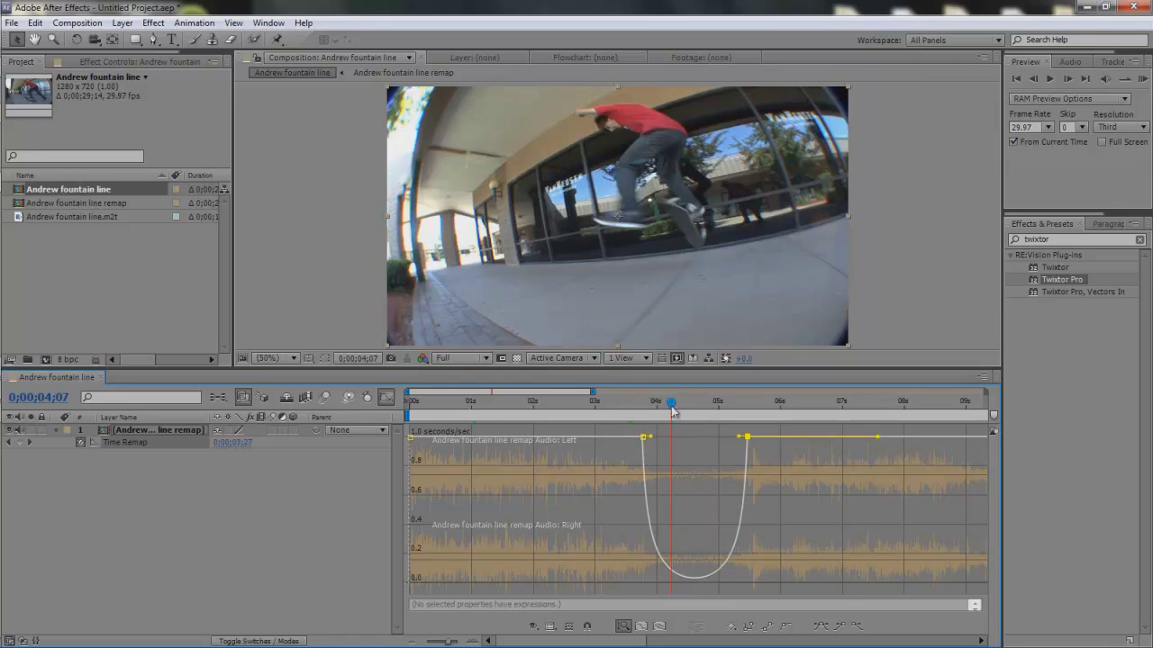
{"action": "left_click_drag", "start_coordinate": [677, 408], "coordinate": [782, 412]}
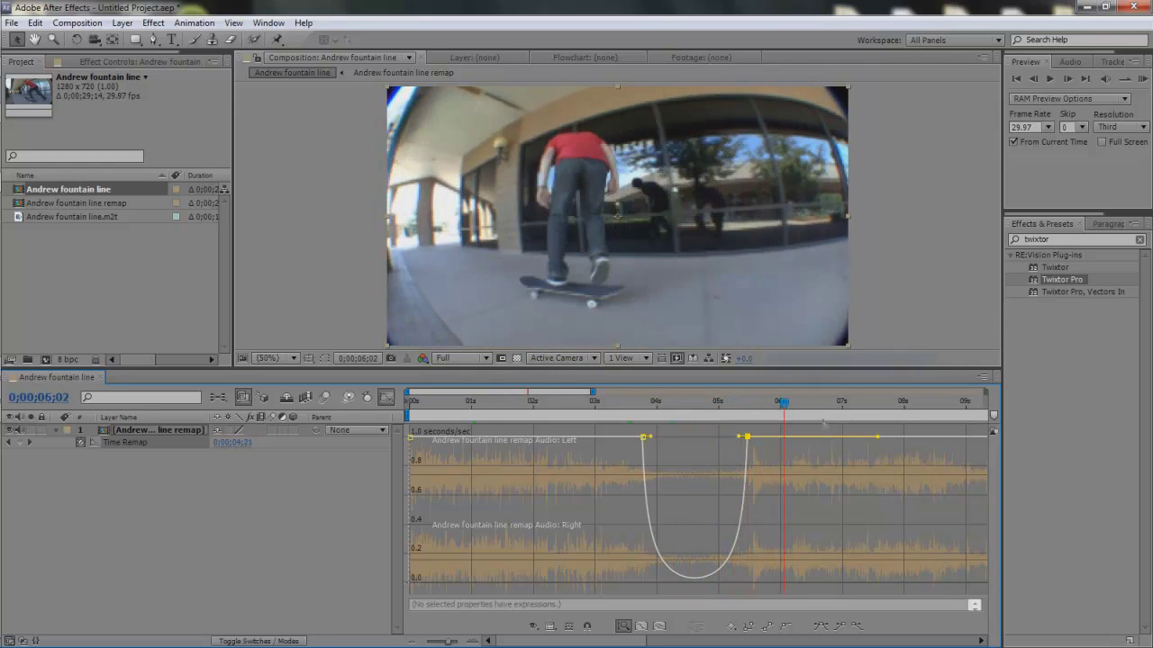
{"action": "left_click", "coordinate": [694, 406]}
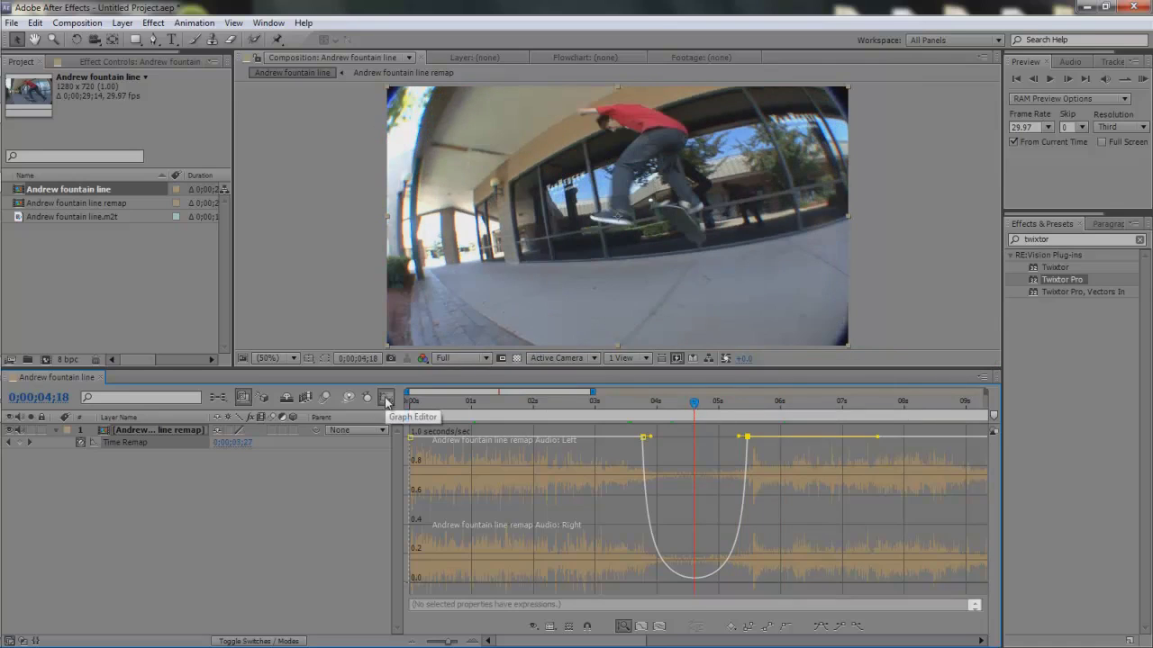
{"action": "left_click", "coordinate": [386, 399]}
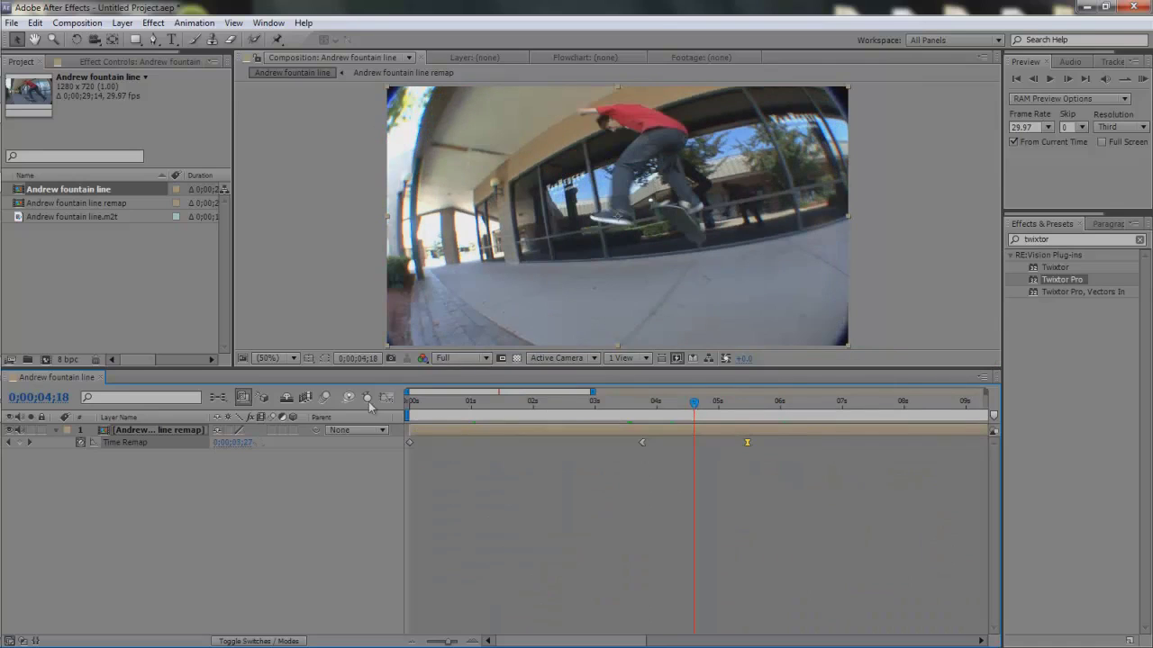
Step: Browse the Effect menu's RE:Vision Plug-ins for the remap layer without applying anything
{"action": "left_click", "coordinate": [181, 438]}
{"action": "left_click", "coordinate": [153, 22]}
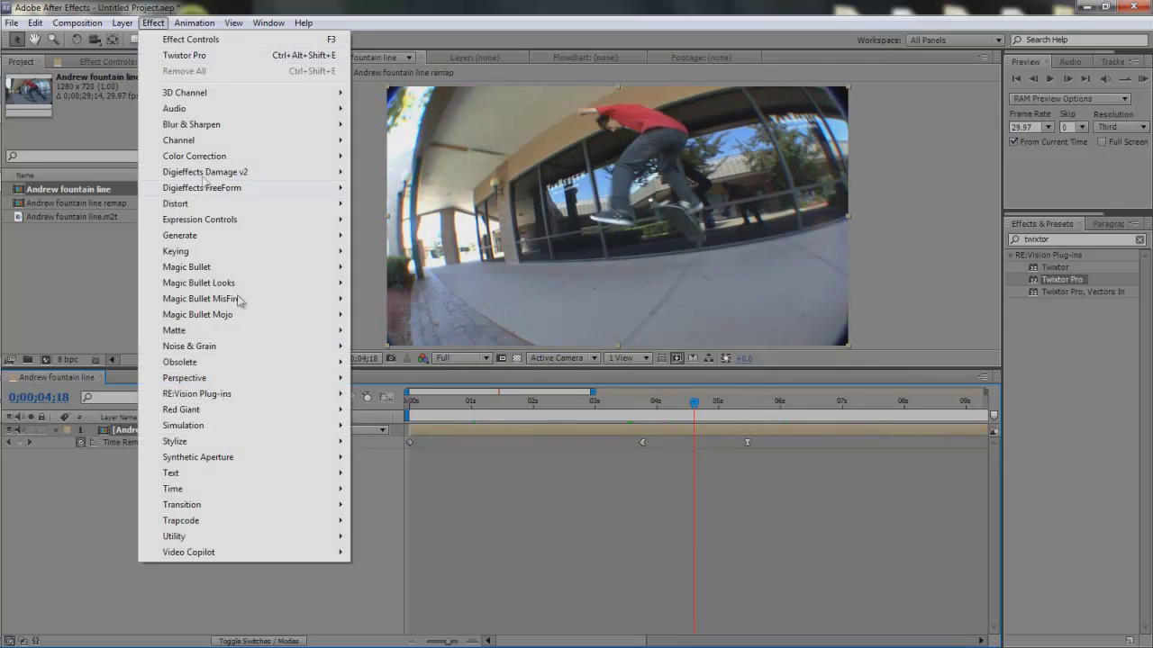
{"action": "mouse_move", "coordinate": [278, 509]}
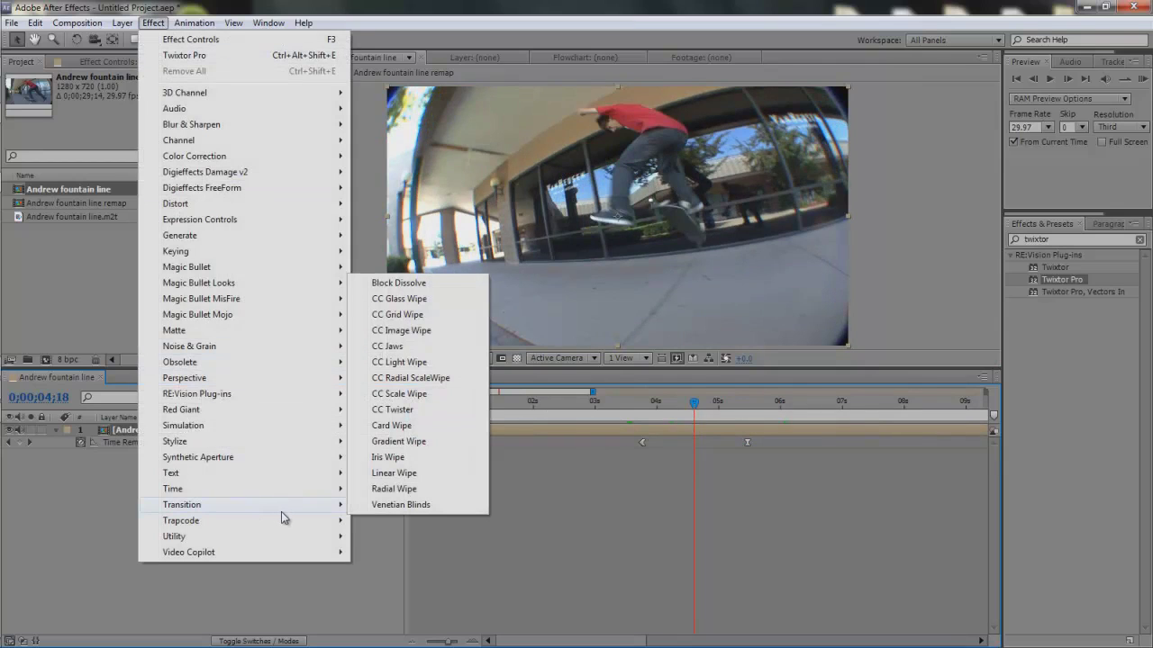
{"action": "mouse_move", "coordinate": [233, 399]}
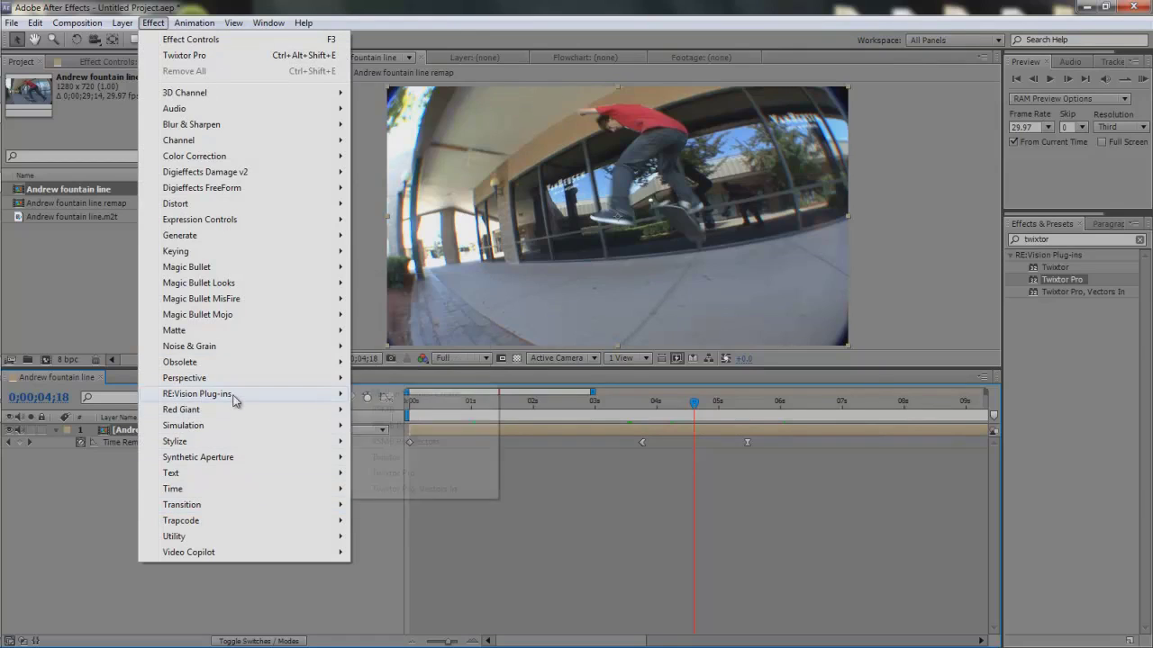
{"action": "left_click", "coordinate": [100, 509]}
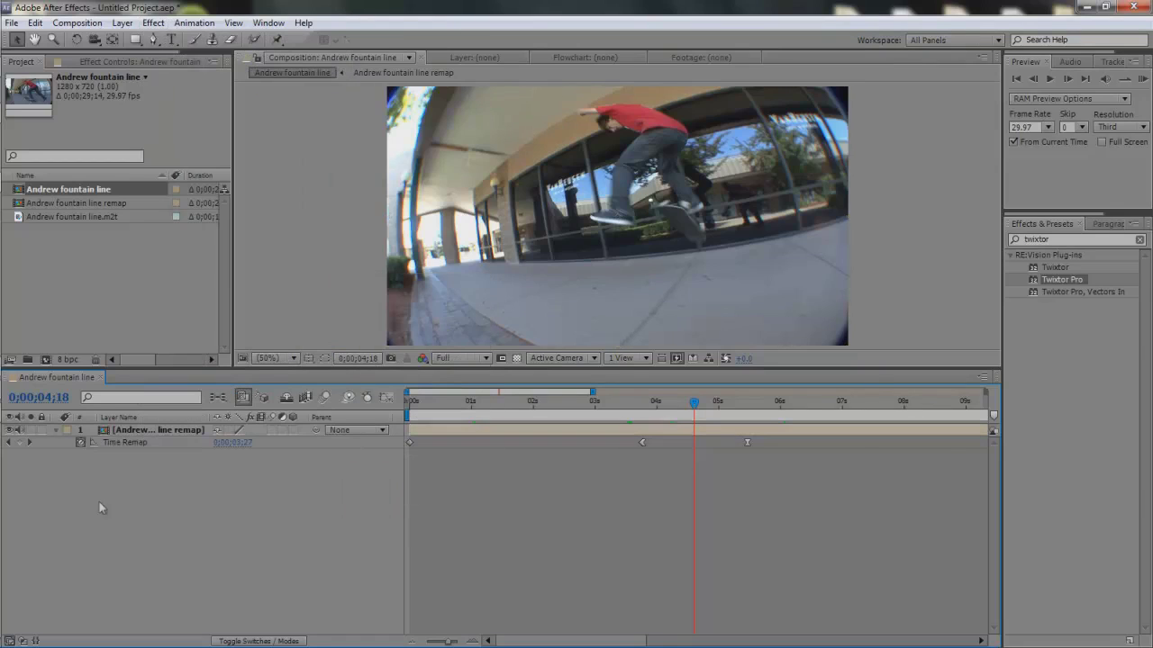
{"action": "left_click", "coordinate": [156, 434]}
{"action": "left_click", "coordinate": [153, 22]}
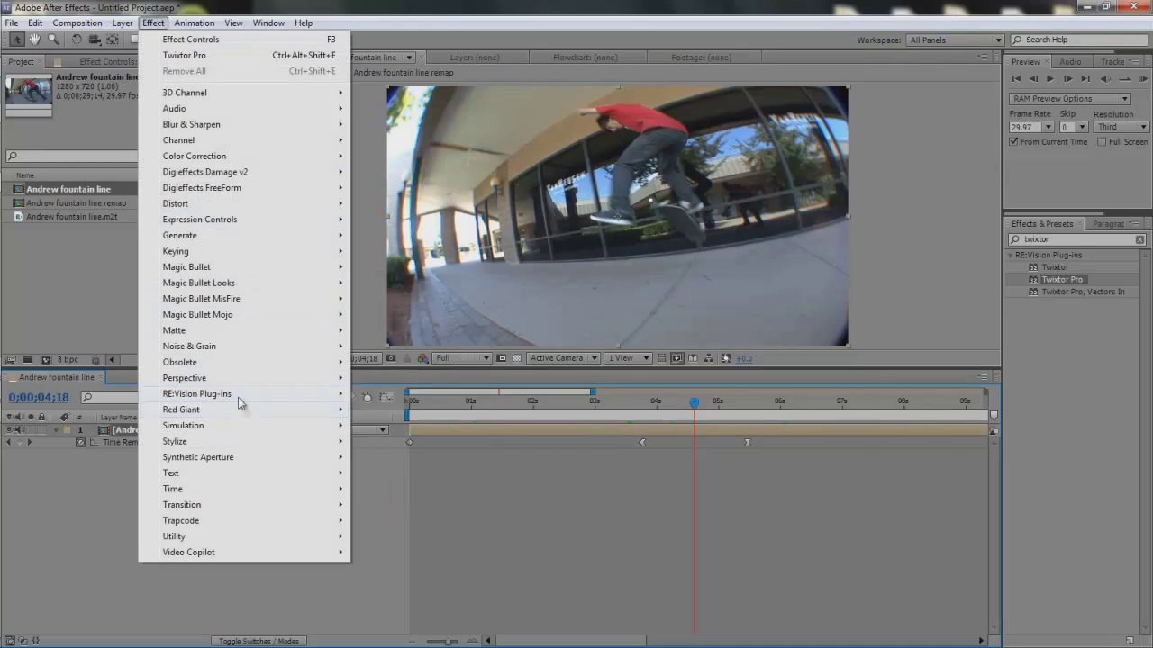
{"action": "mouse_move", "coordinate": [239, 399]}
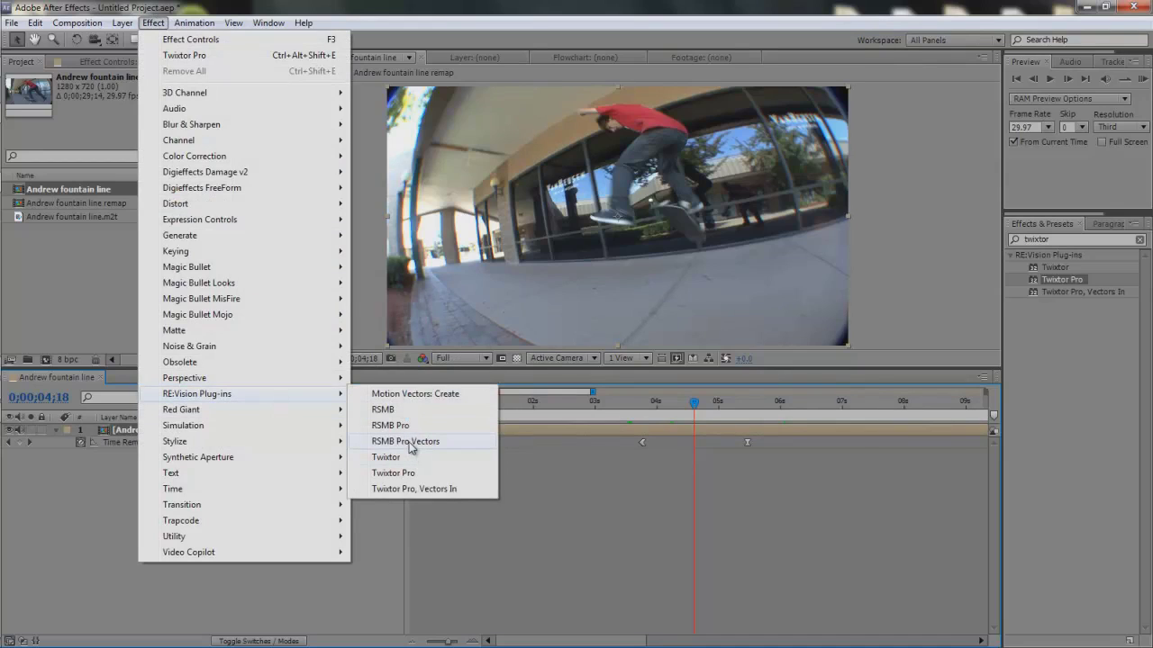
{"action": "left_click", "coordinate": [572, 487]}
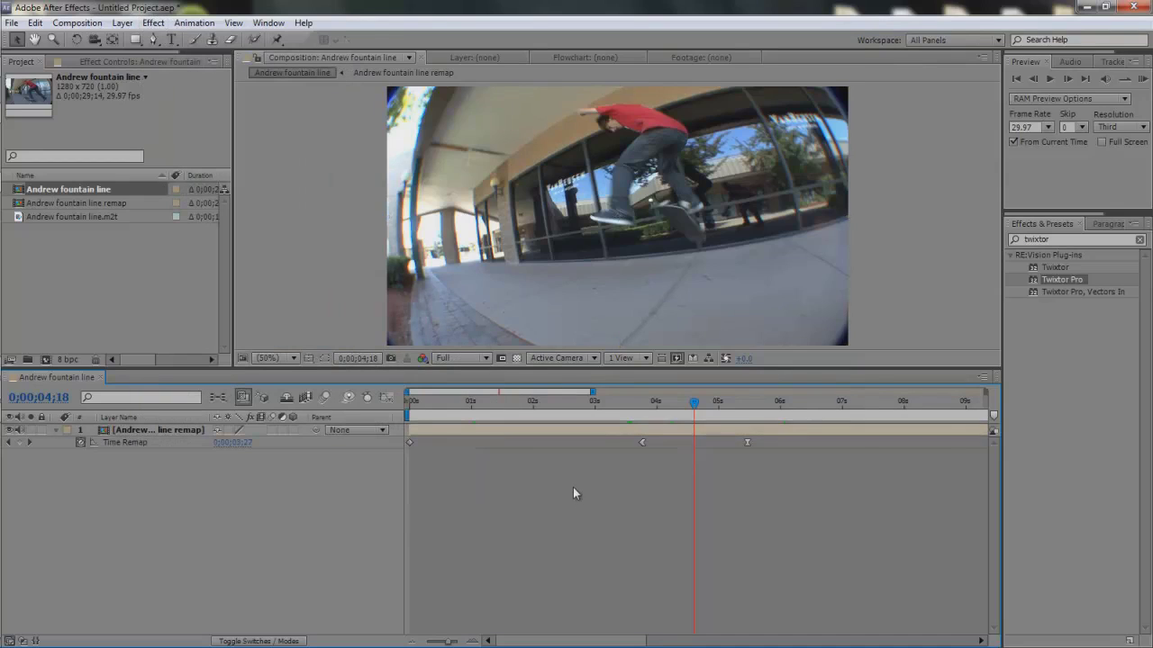
Step: Replace the twixtor search with RSMB and apply RSMB Pro to the remap layer, showing Effect Controls
{"action": "key", "text": "ctrl+5"}
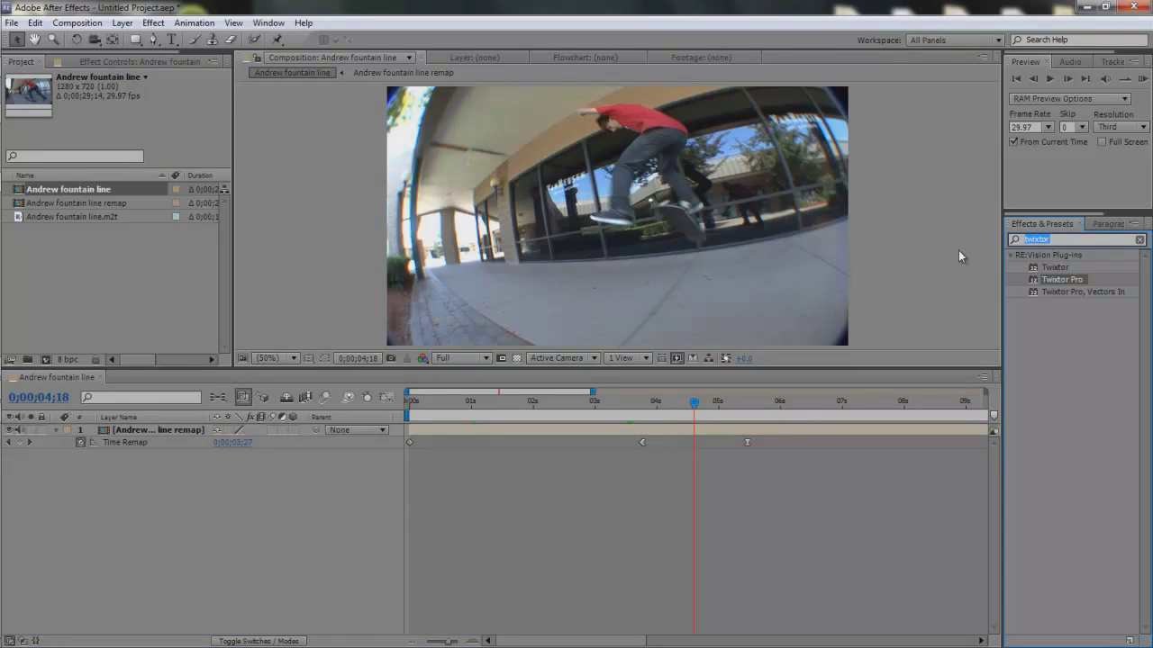
{"action": "key", "text": "BackSpace"}
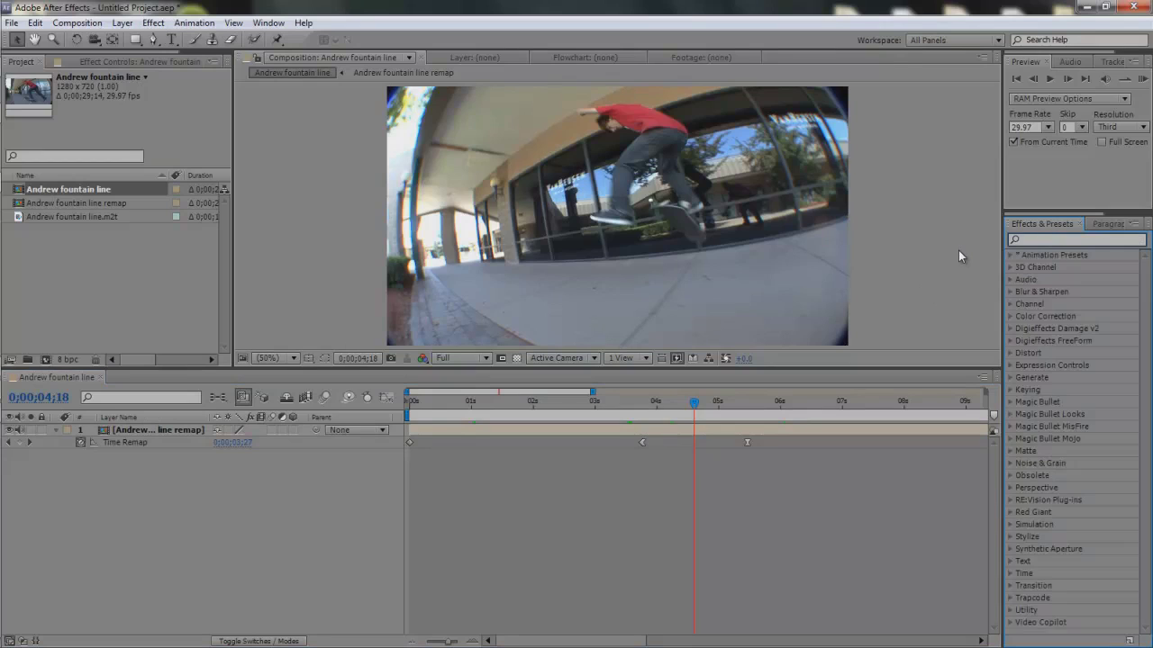
{"action": "type", "text": "RSMB"}
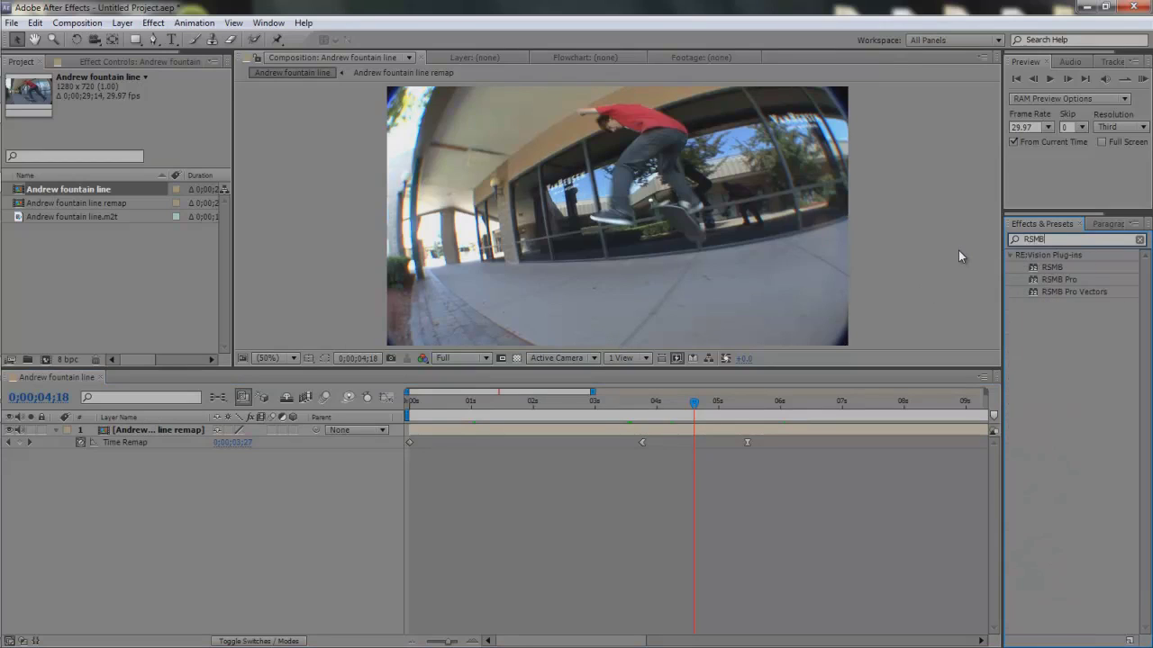
{"action": "left_click_drag", "start_coordinate": [1059, 279], "coordinate": [137, 436]}
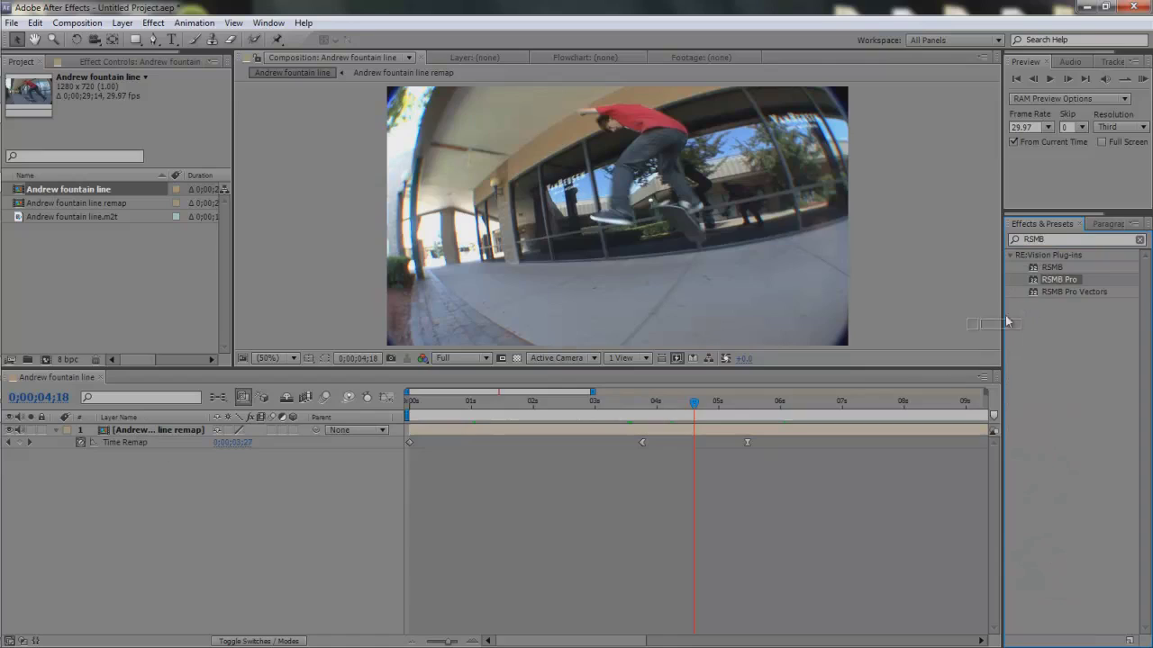
{"action": "left_click", "coordinate": [147, 432]}
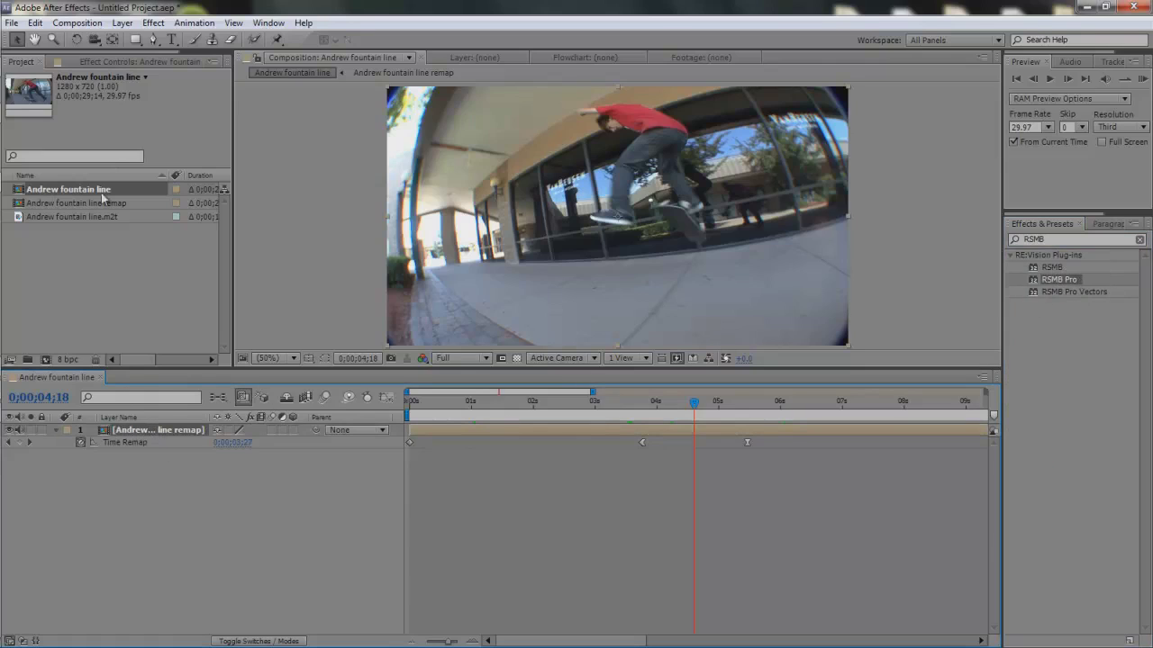
{"action": "left_click", "coordinate": [139, 61]}
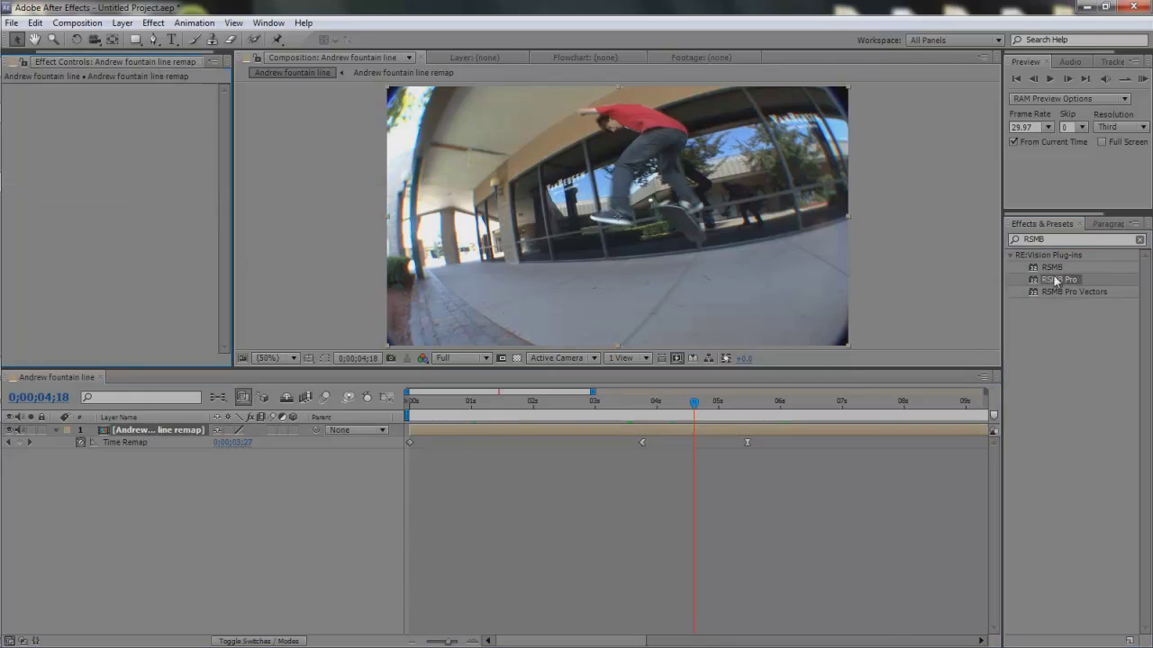
{"action": "left_click_drag", "start_coordinate": [1056, 281], "coordinate": [155, 432]}
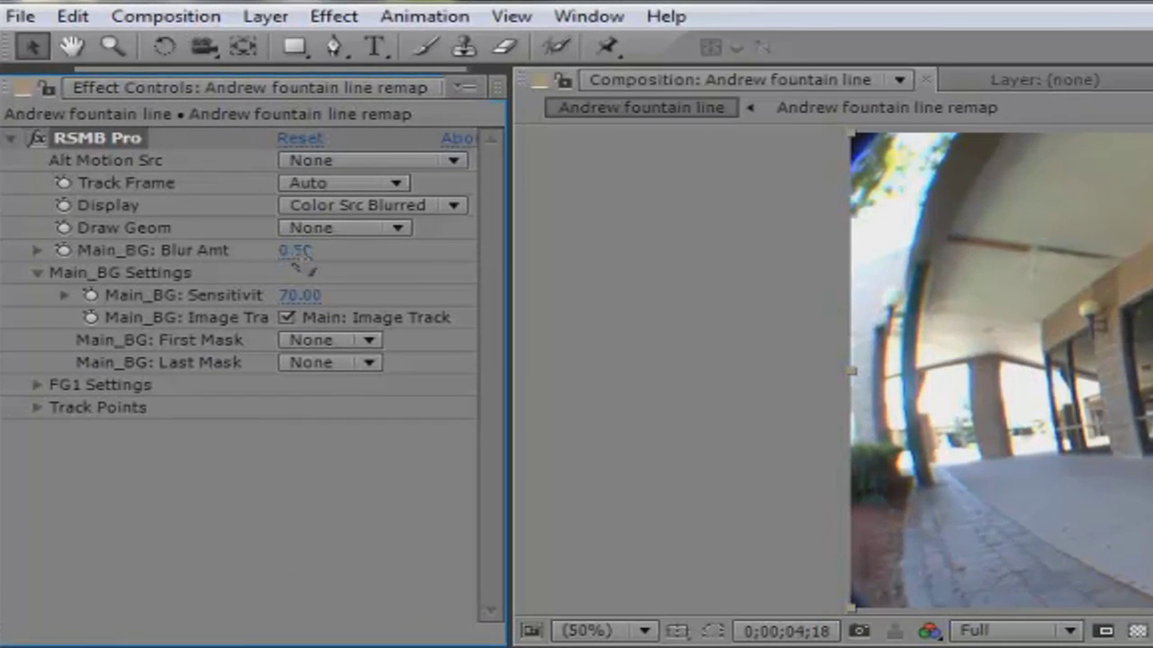
Step: Set RSMB Pro's Main_BG: Blur Amt to 0.40
{"action": "left_click", "coordinate": [297, 252]}
{"action": "left_click", "coordinate": [668, 285]}
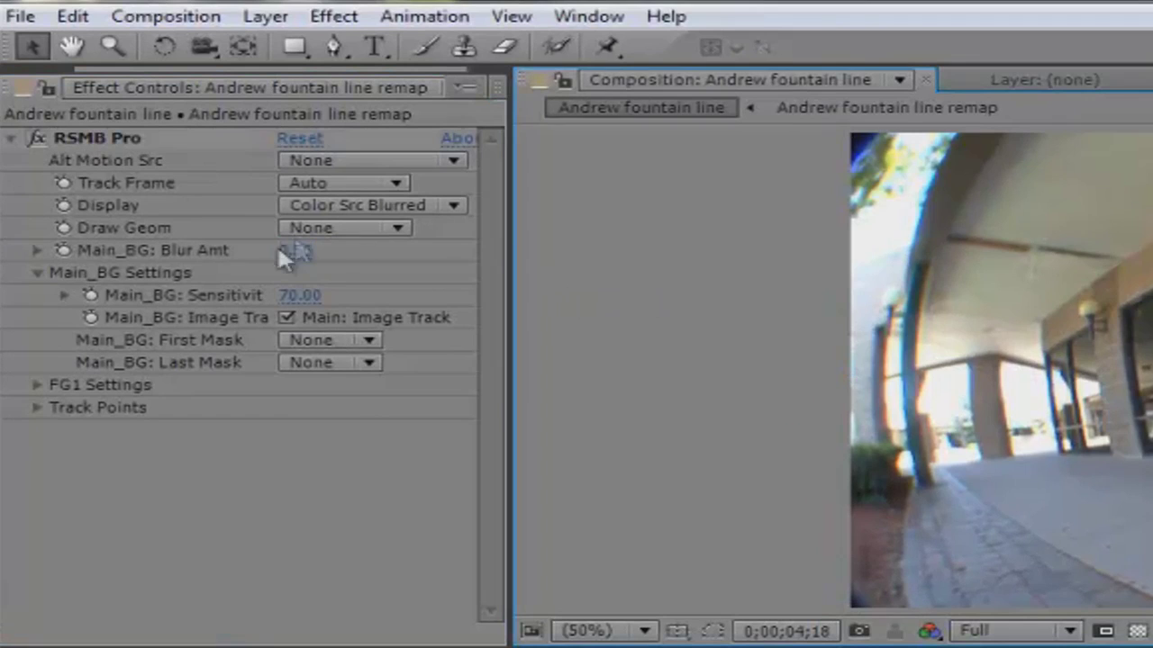
{"action": "left_click", "coordinate": [311, 250]}
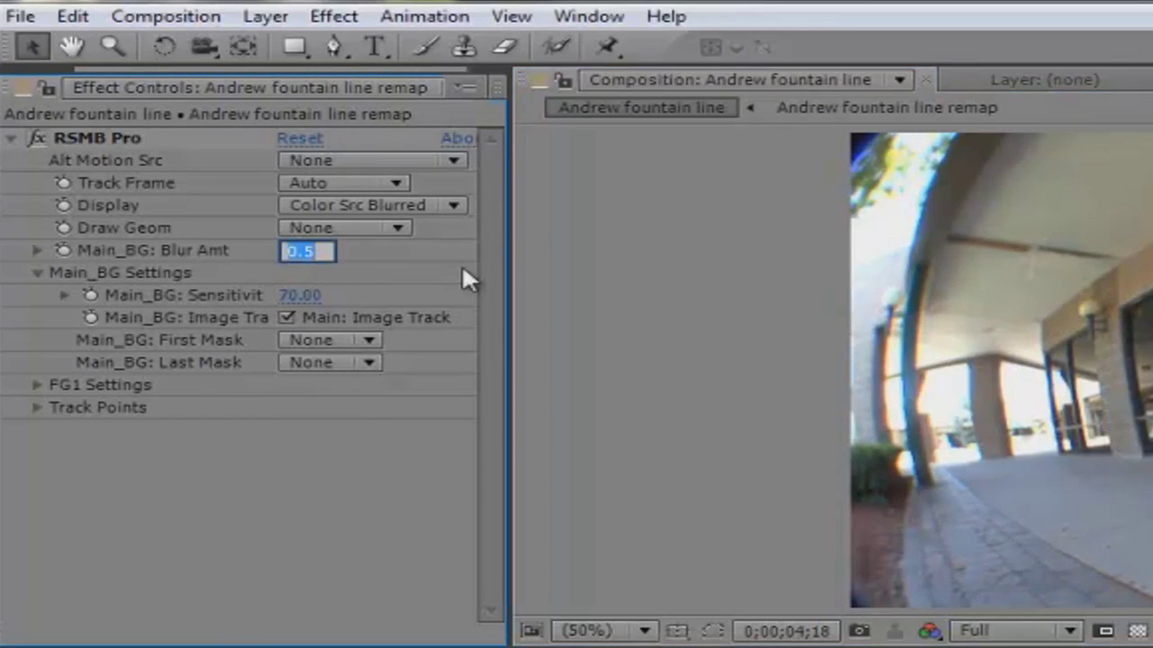
{"action": "type", "text": ".4"}
{"action": "left_click", "coordinate": [603, 433]}
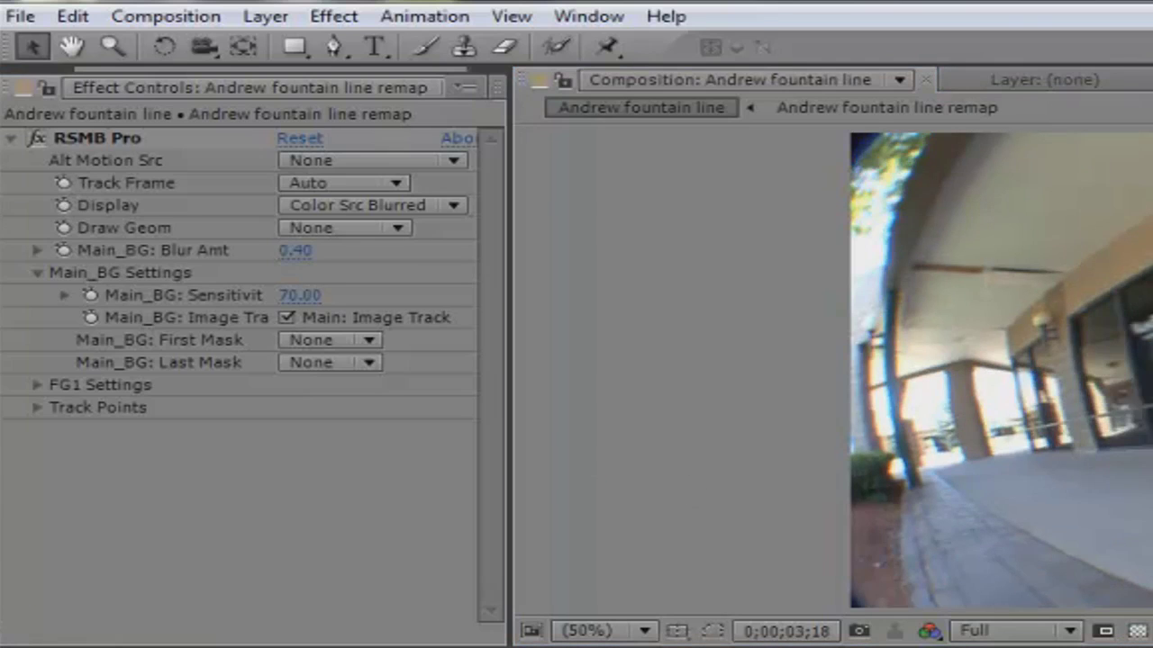
Step: Scrub the current time from 0;00;03;28 through 0;00;04;00 to 0;00;04;27
{"action": "left_click_drag", "start_coordinate": [1152, 647], "coordinate": [1152, 647]}
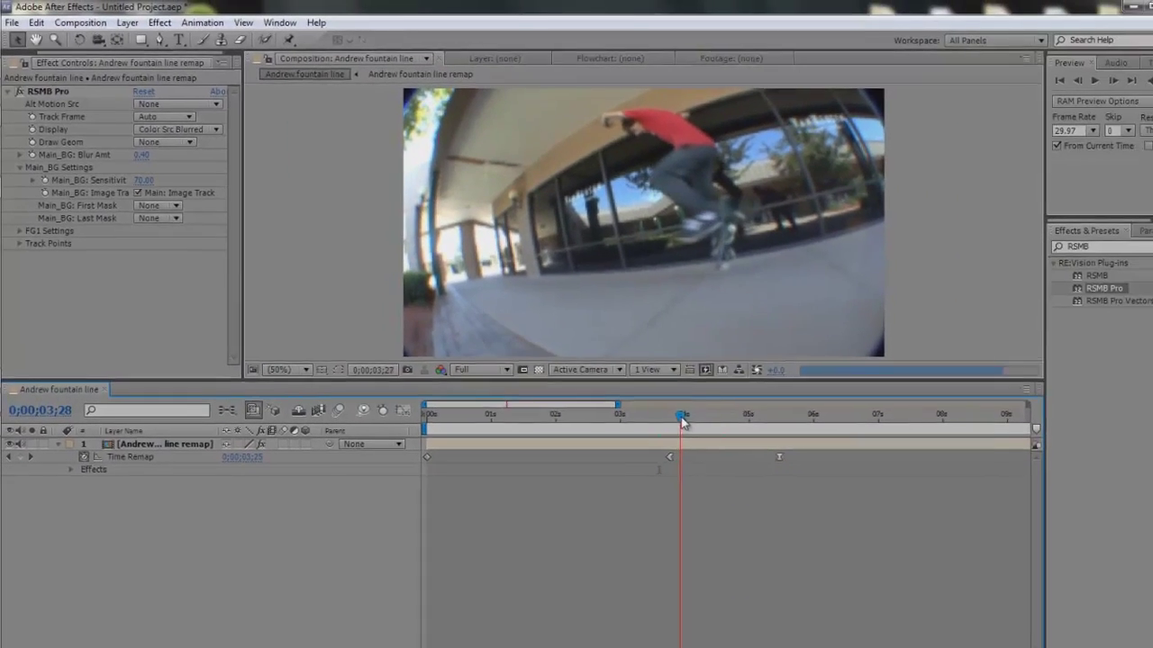
{"action": "left_click_drag", "start_coordinate": [682, 424], "coordinate": [687, 423]}
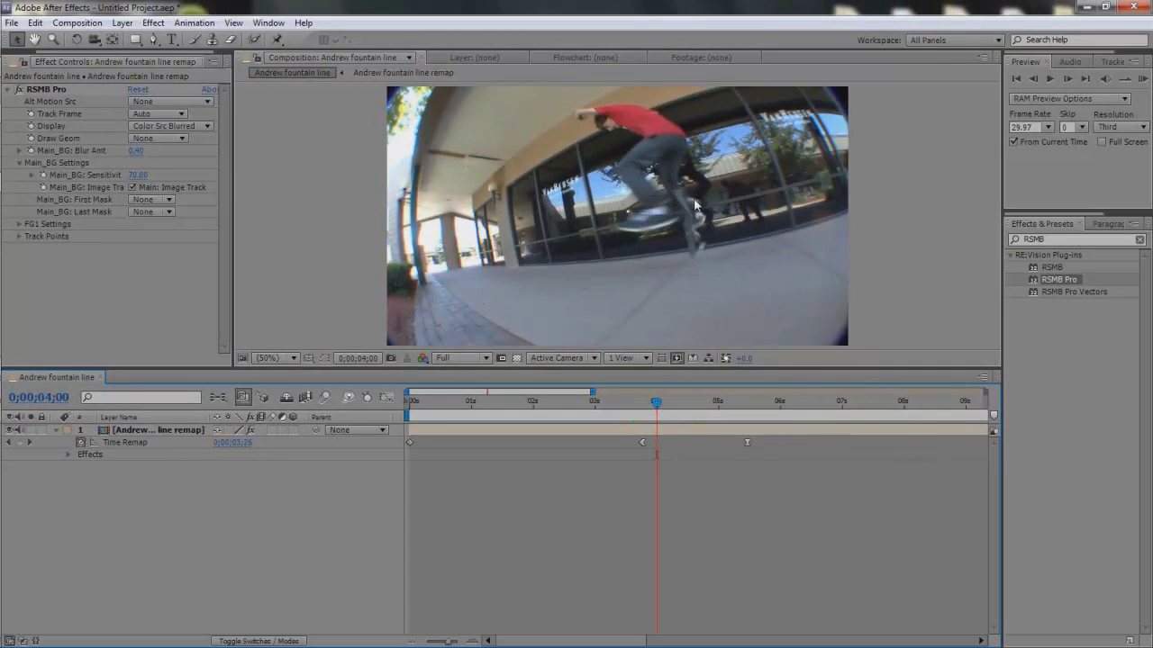
{"action": "left_click_drag", "start_coordinate": [657, 413], "coordinate": [718, 410]}
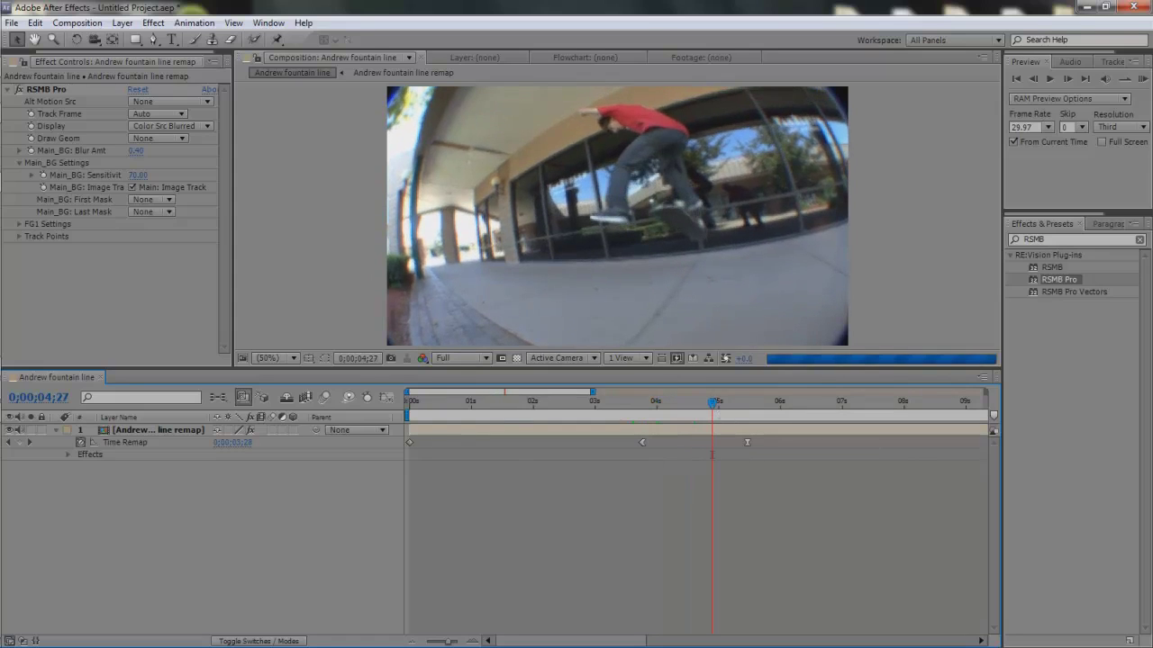
Step: Select Time Remap and its keyframe at 0;00;04;27, switch to the speed graph, then reselect the layer
{"action": "left_click", "coordinate": [139, 443]}
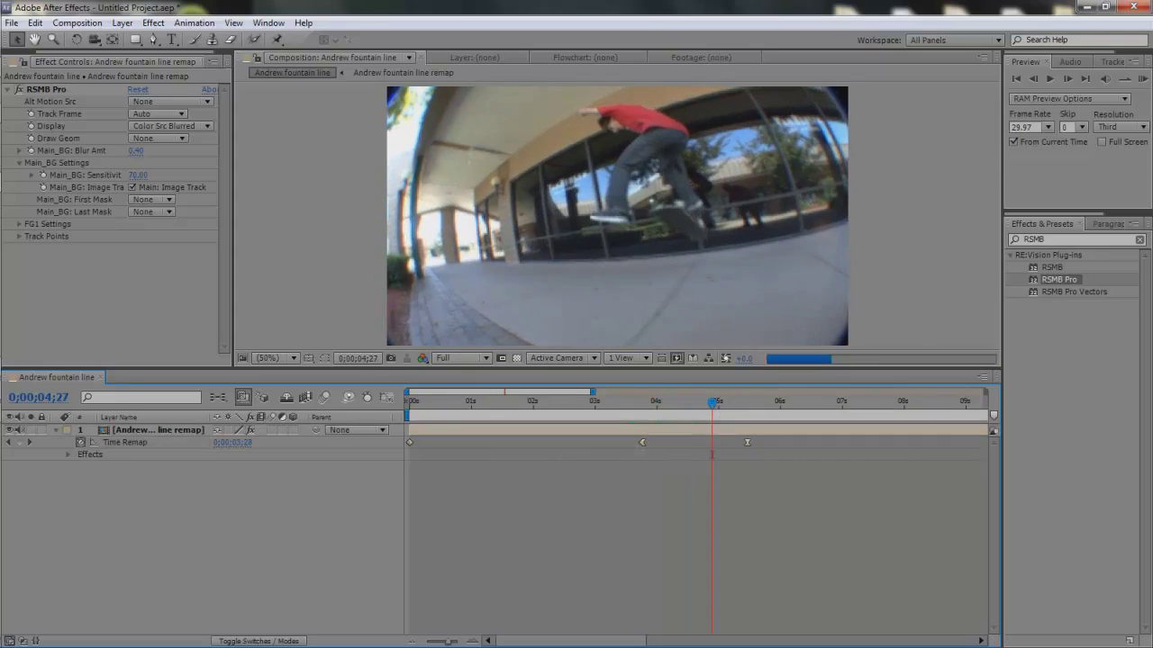
{"action": "left_click", "coordinate": [642, 442]}
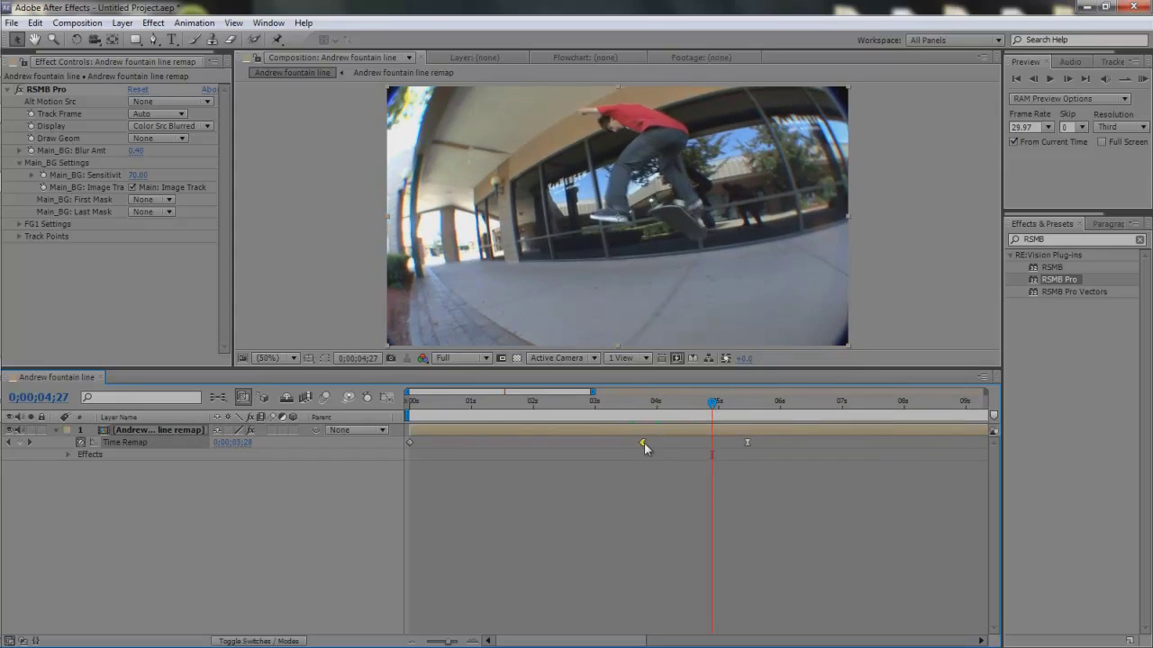
{"action": "left_click", "coordinate": [386, 397]}
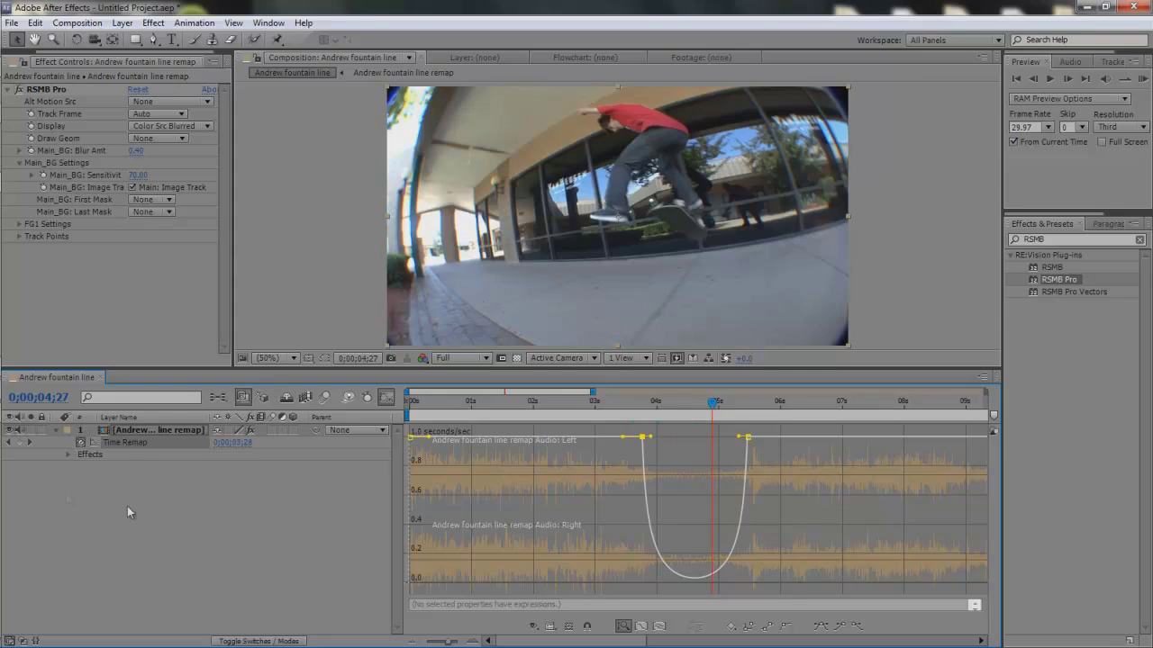
{"action": "left_click", "coordinate": [140, 431]}
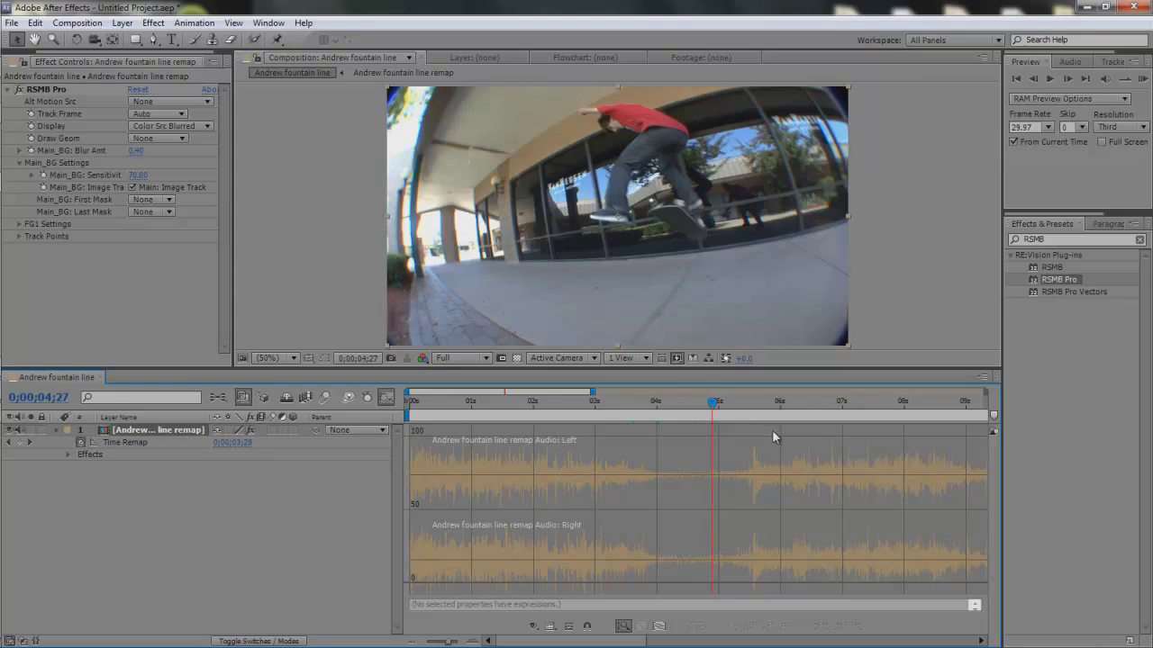
Step: RAM-preview the slowed, motion-blurred trick from 0;00;03;19, then scrub to 0;00;04;27
{"action": "left_click", "coordinate": [632, 410]}
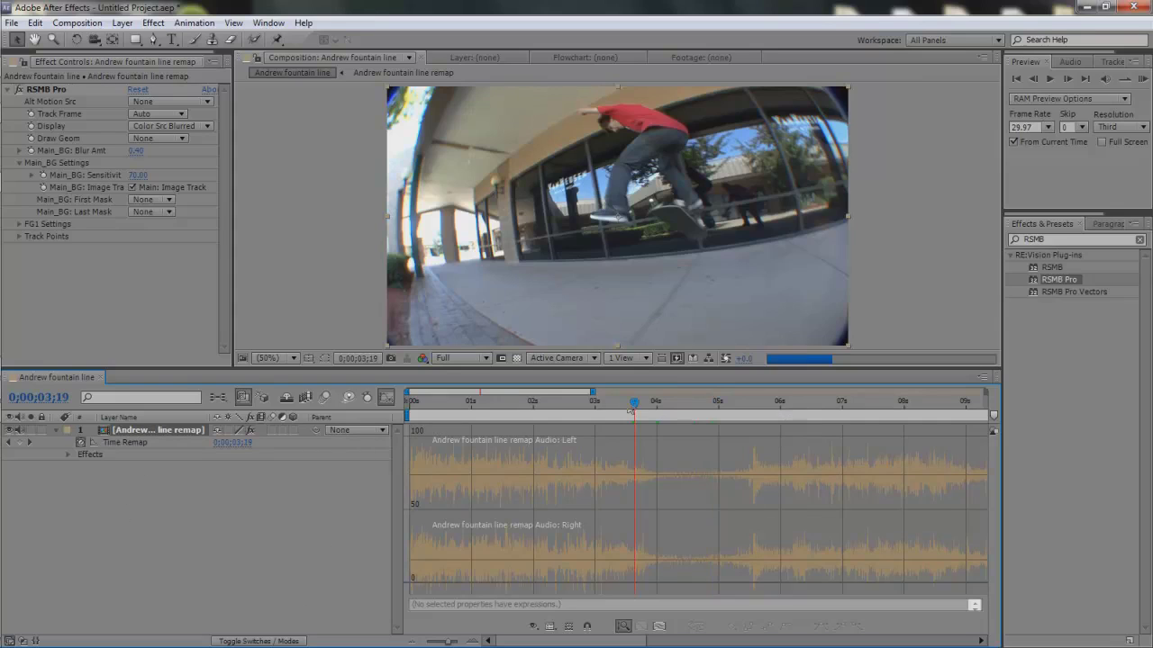
{"action": "left_click", "coordinate": [1142, 80]}
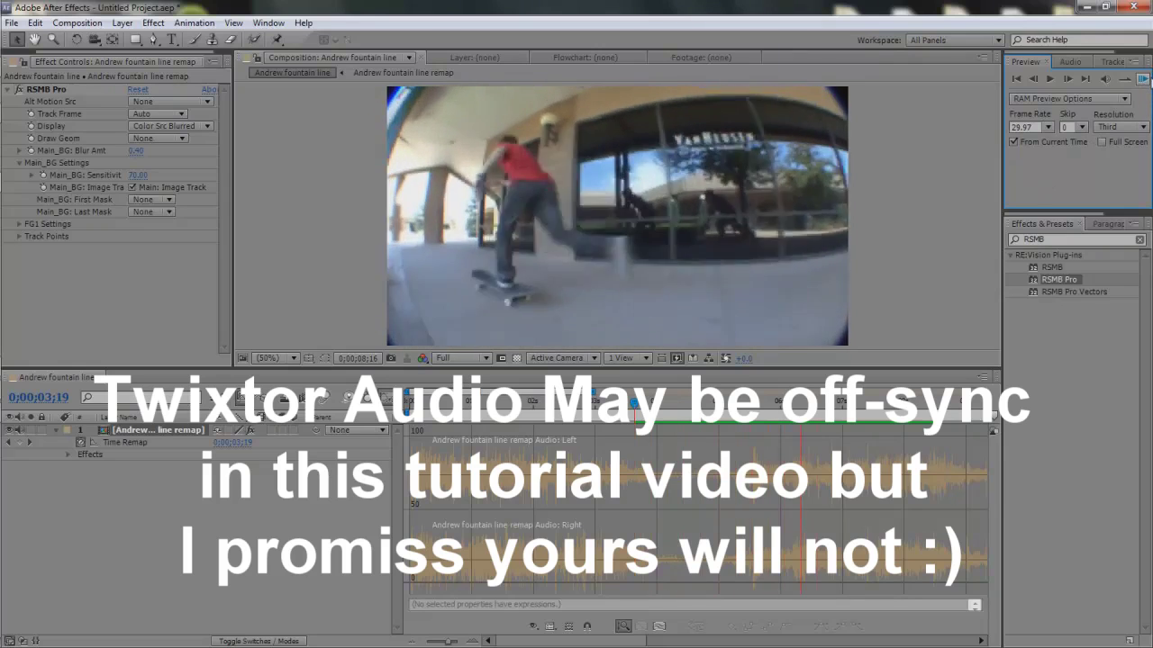
{"action": "left_click", "coordinate": [1144, 80]}
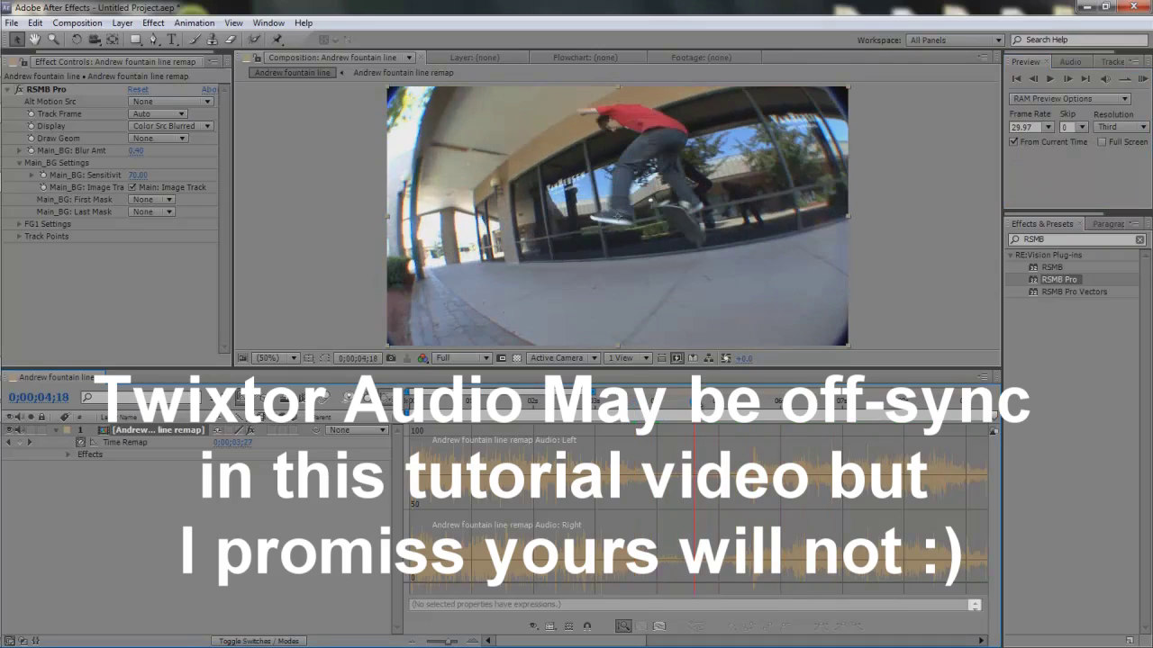
{"action": "left_click_drag", "start_coordinate": [694, 404], "coordinate": [737, 404]}
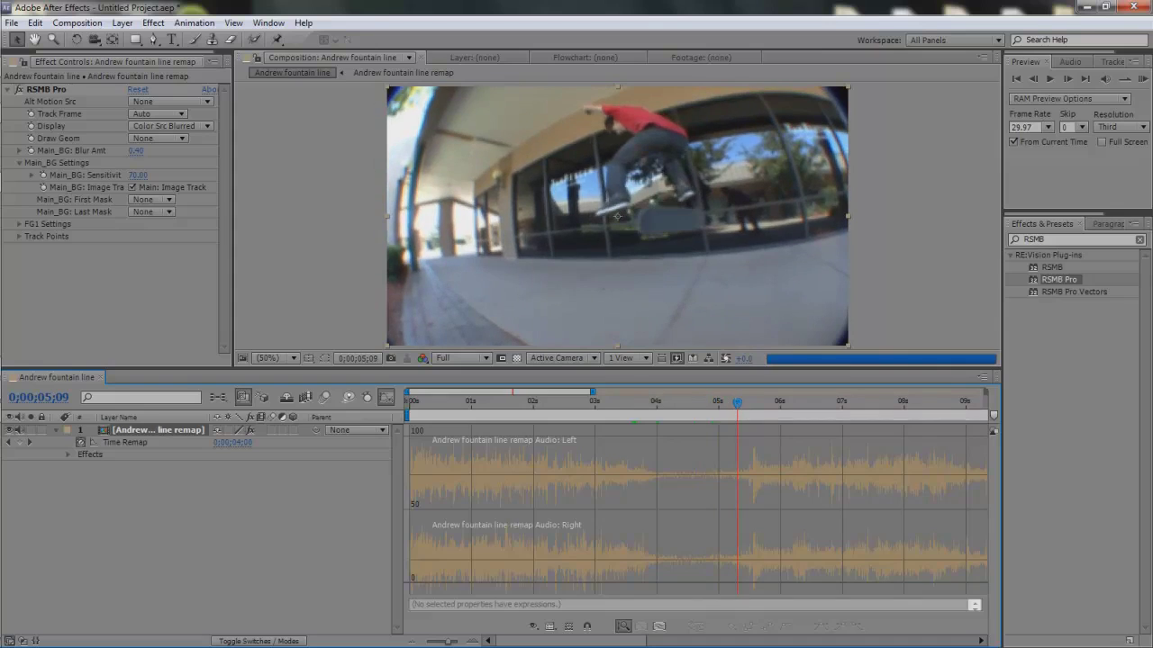